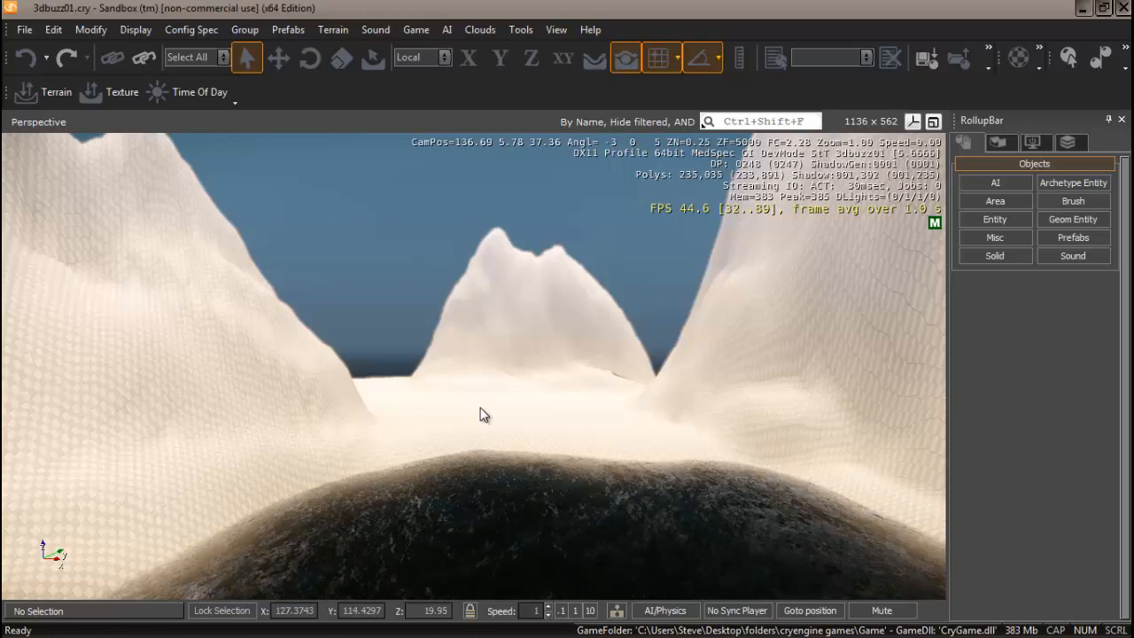
- Examine the island terrain's mountains and dark shoreline slope from several sides in the perspective view
{"action": "right_click_drag", "start_coordinate": [480, 409], "coordinate": [480, 410]}
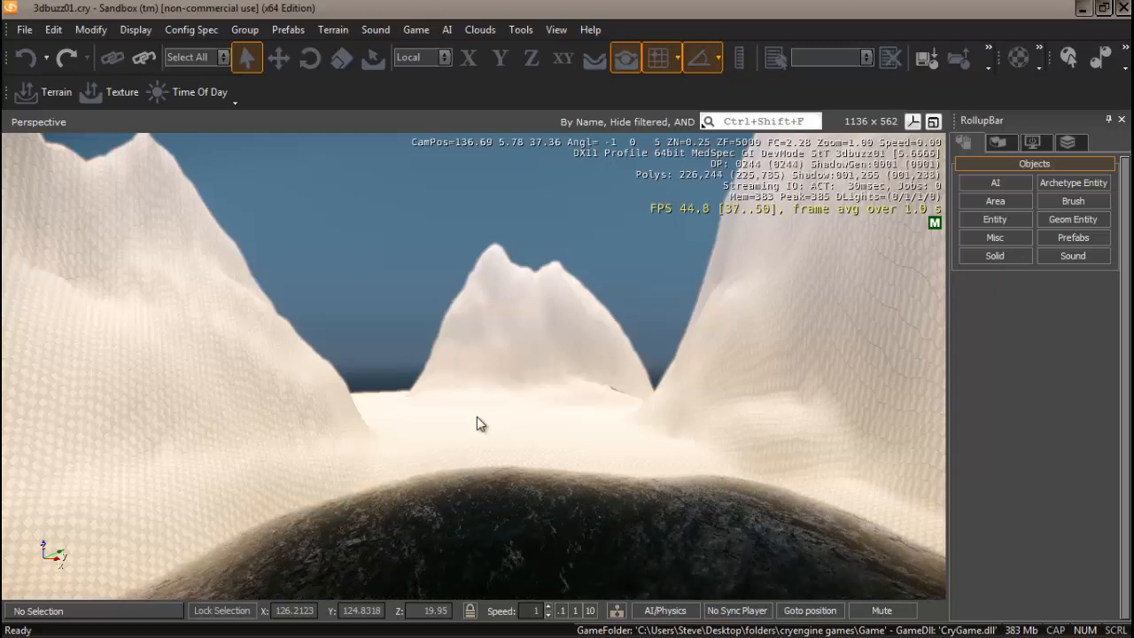
{"action": "right_click_drag", "start_coordinate": [476, 423], "coordinate": [477, 422]}
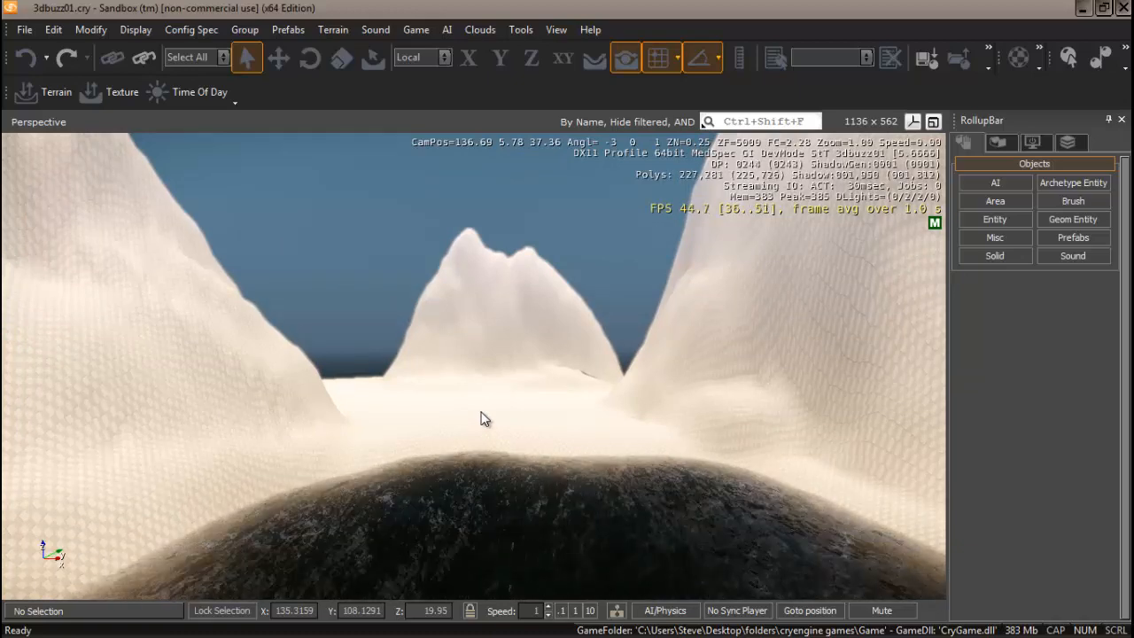
{"action": "mouse_move", "coordinate": [481, 419]}
{"action": "right_mouse_down"}
{"action": "mouse_move", "coordinate": [459, 415]}
{"action": "mouse_move", "coordinate": [487, 411]}
{"action": "mouse_move", "coordinate": [474, 411]}
{"action": "mouse_move", "coordinate": [480, 419]}
{"action": "mouse_move", "coordinate": [486, 409]}
{"action": "right_mouse_up"}
{"action": "key", "text": "w"}
{"action": "key", "text": "w"}
{"action": "key", "text": "w"}
{"action": "key", "text": "w"}
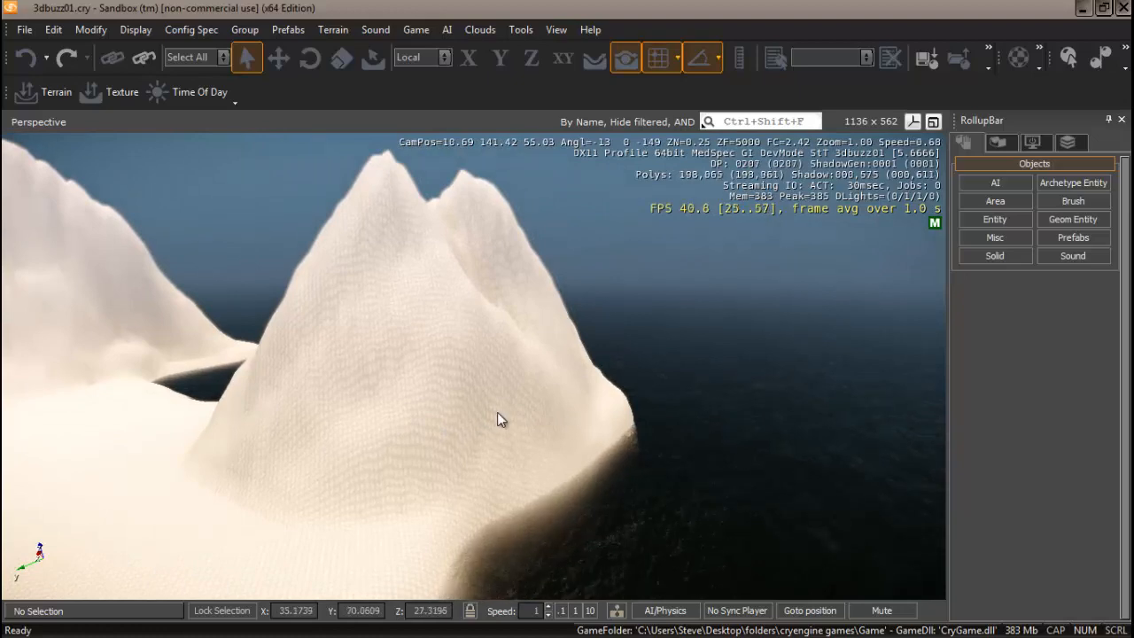
{"action": "mouse_move", "coordinate": [448, 411]}
{"action": "right_mouse_down"}
{"action": "mouse_move", "coordinate": [489, 411]}
{"action": "mouse_move", "coordinate": [463, 409]}
{"action": "right_mouse_up"}
{"action": "key", "text": "w"}
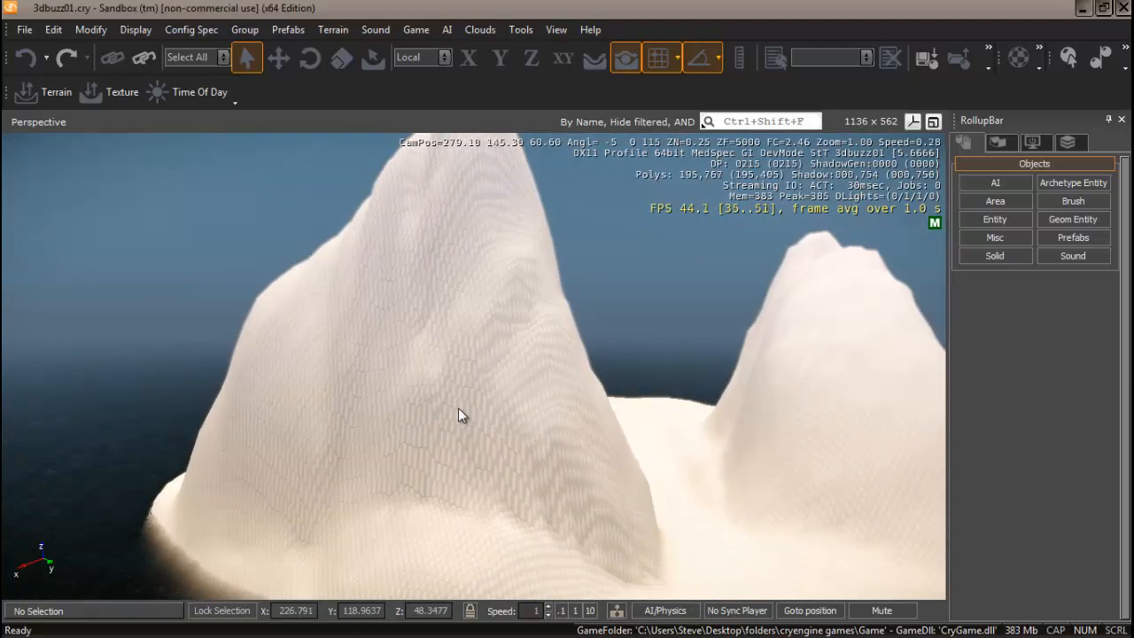
{"action": "mouse_move", "coordinate": [424, 410]}
{"action": "right_mouse_down"}
{"action": "mouse_move", "coordinate": [434, 408]}
{"action": "mouse_move", "coordinate": [421, 409]}
{"action": "right_mouse_up"}
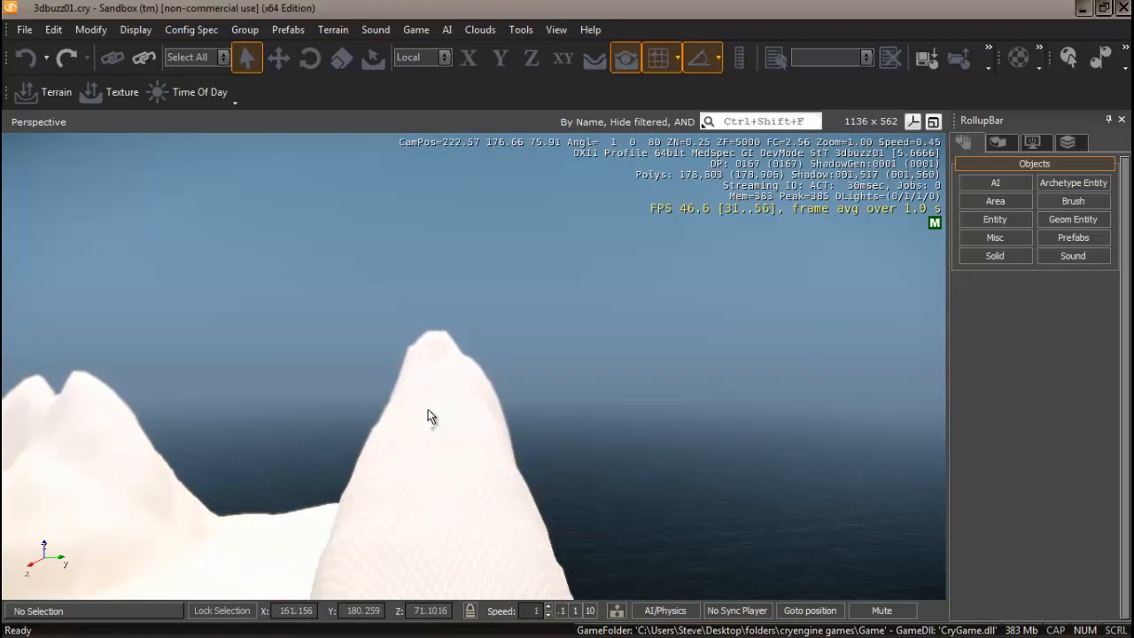
{"action": "right_click_drag", "start_coordinate": [429, 417], "coordinate": [429, 417]}
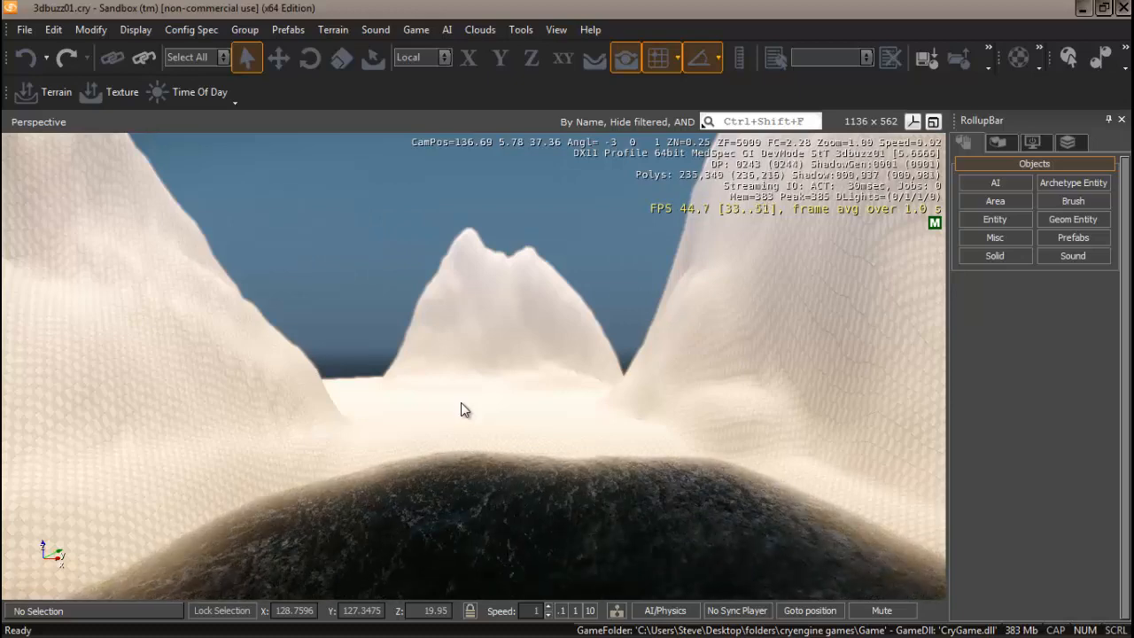
{"action": "right_click_drag", "start_coordinate": [460, 401], "coordinate": [460, 400]}
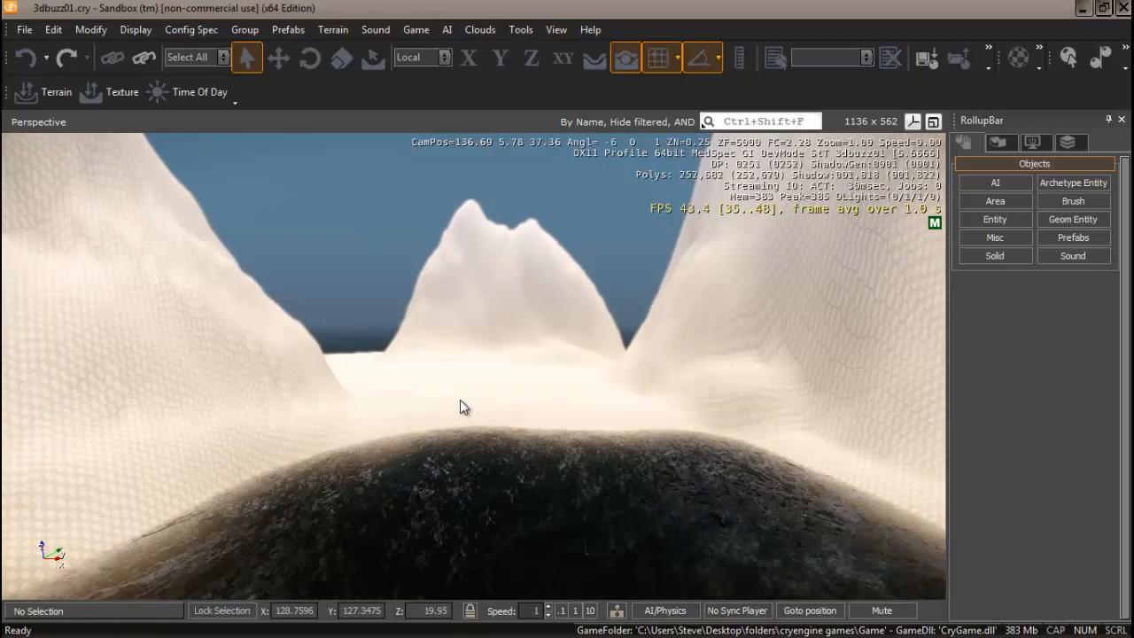
{"action": "mouse_move", "coordinate": [460, 399]}
{"action": "right_mouse_down"}
{"action": "mouse_move", "coordinate": [445, 406]}
{"action": "mouse_move", "coordinate": [460, 401]}
{"action": "right_mouse_up"}
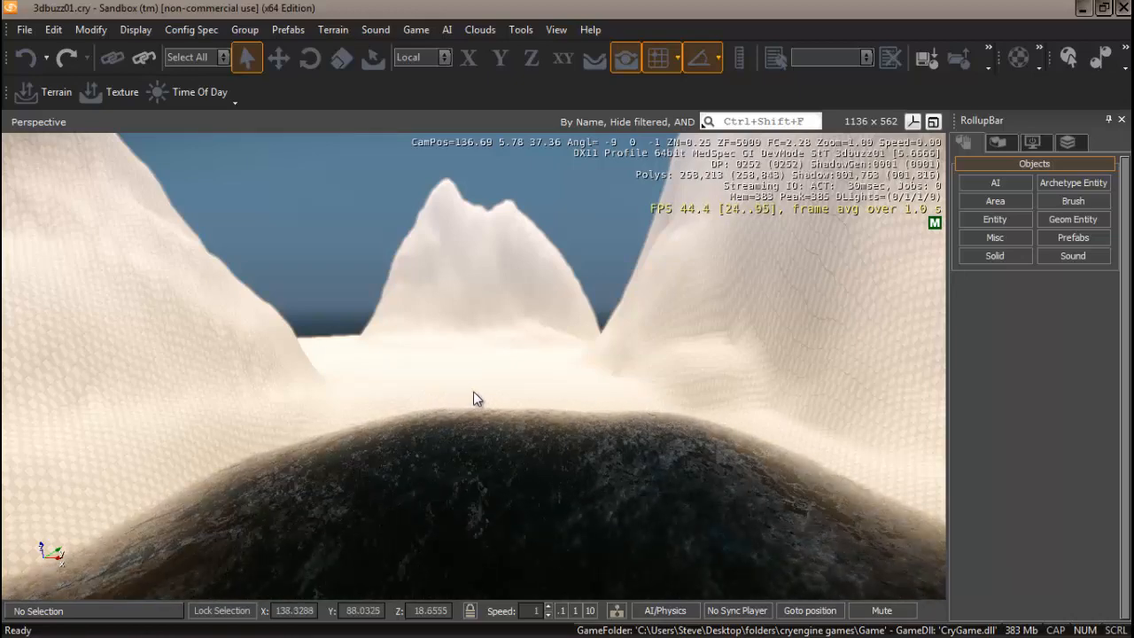
{"action": "right_click_drag", "start_coordinate": [473, 390], "coordinate": [473, 390]}
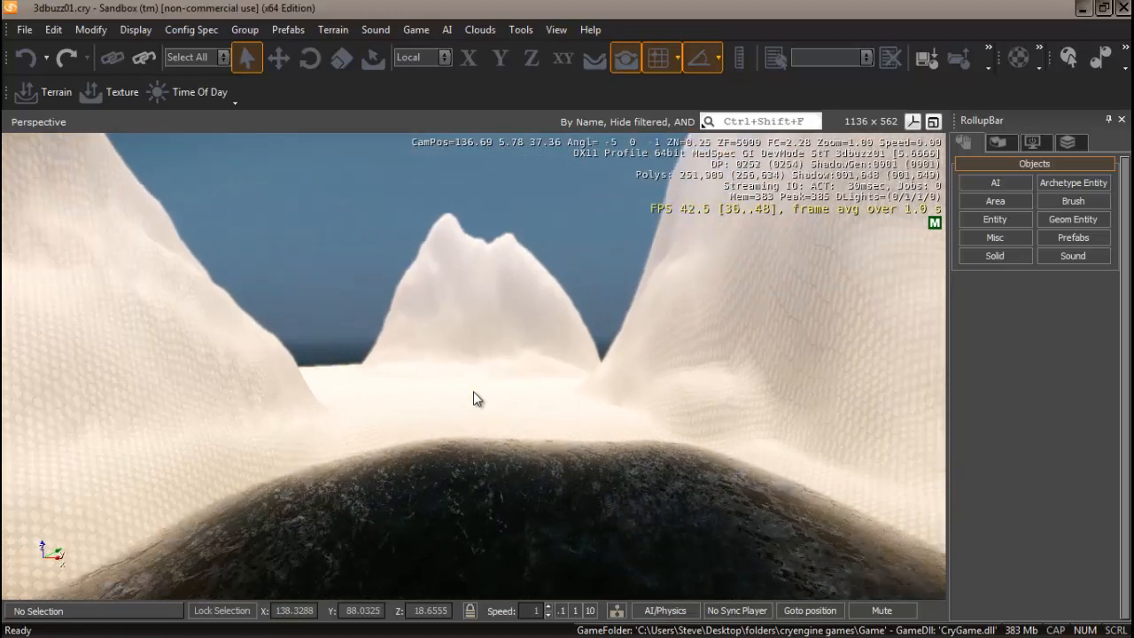
- Hide the terrain surface through the terrain Environment settings and show it again
{"action": "left_click", "coordinate": [1000, 142]}
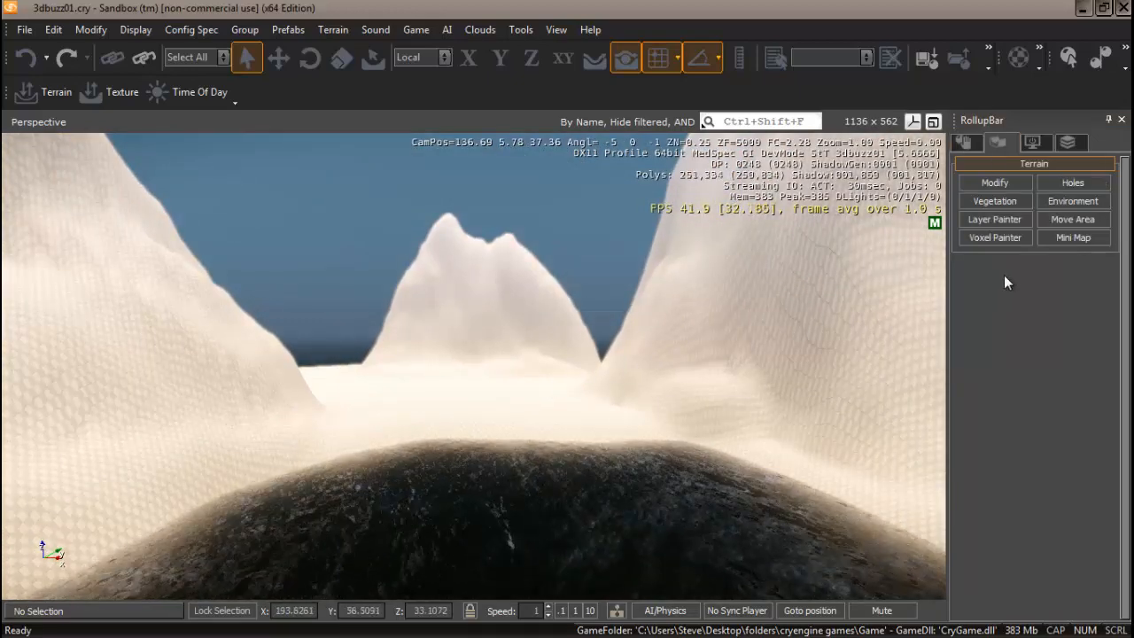
{"action": "left_click", "coordinate": [1065, 200]}
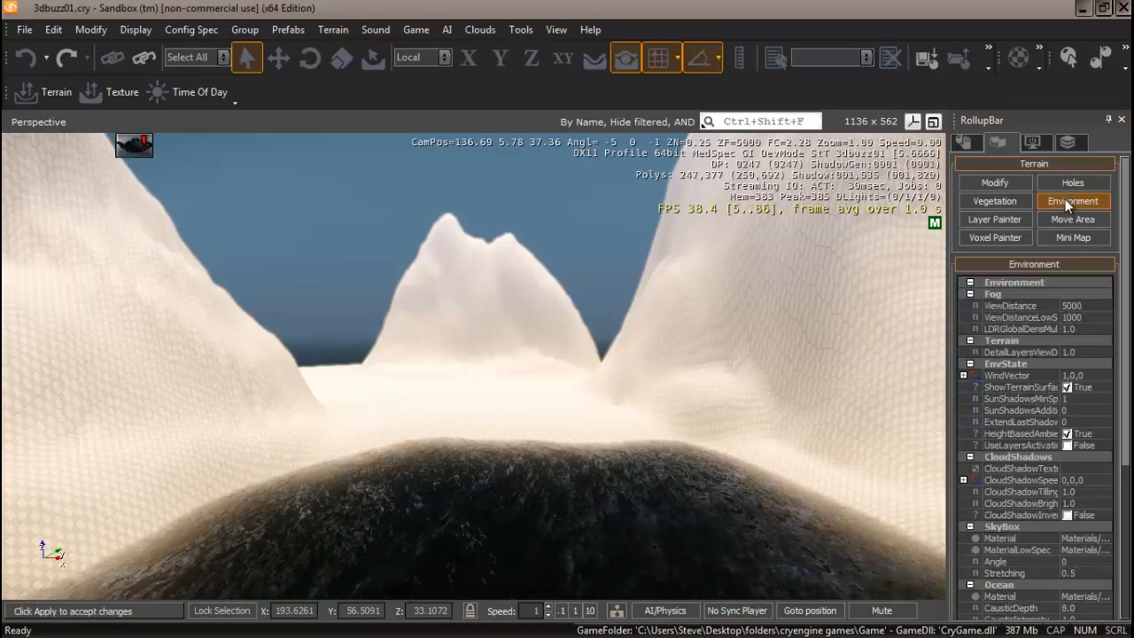
{"action": "left_click", "coordinate": [1068, 387]}
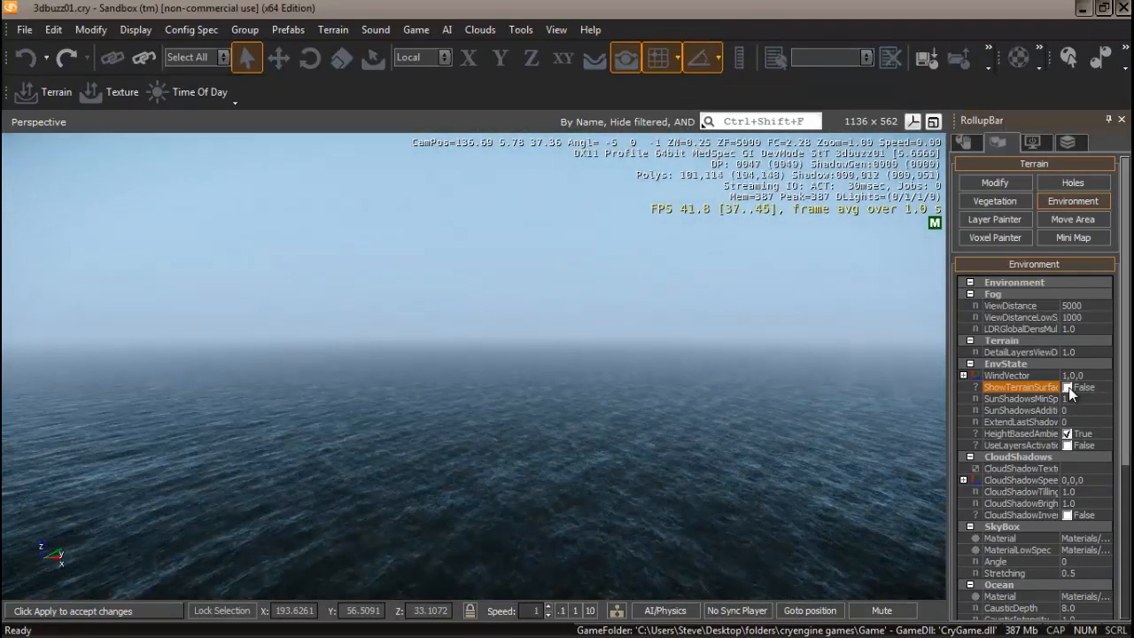
{"action": "left_click", "coordinate": [1067, 387]}
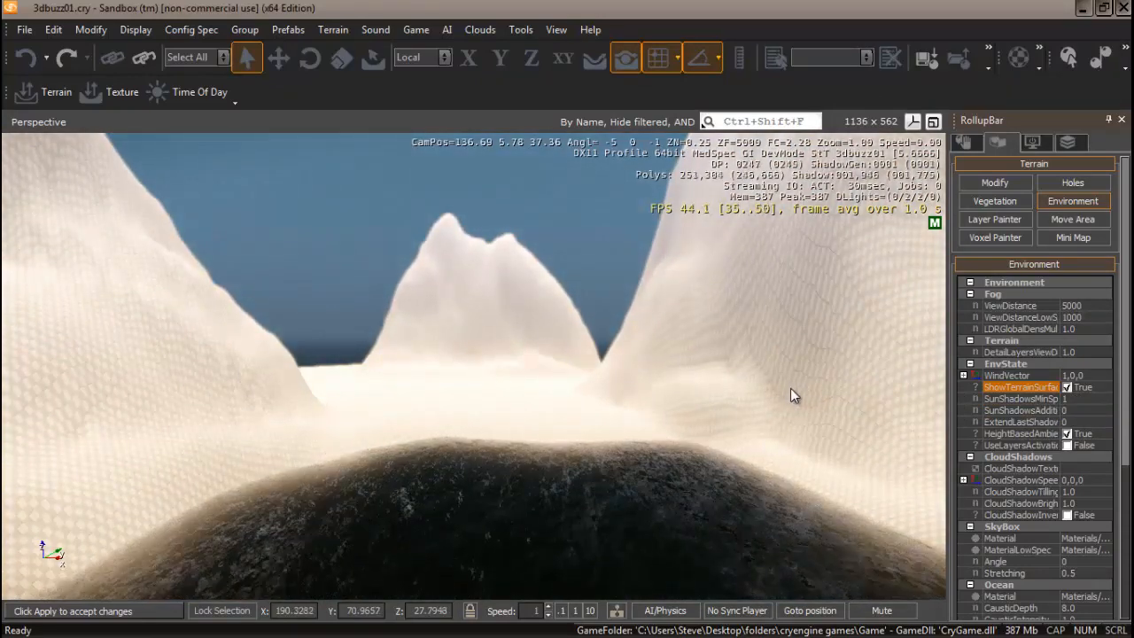
- Inspect the ocean around the island and review the remaining Environment parameters
{"action": "mouse_move", "coordinate": [740, 395]}
{"action": "right_mouse_down"}
{"action": "mouse_move", "coordinate": [729, 397]}
{"action": "mouse_move", "coordinate": [739, 395]}
{"action": "right_mouse_up"}
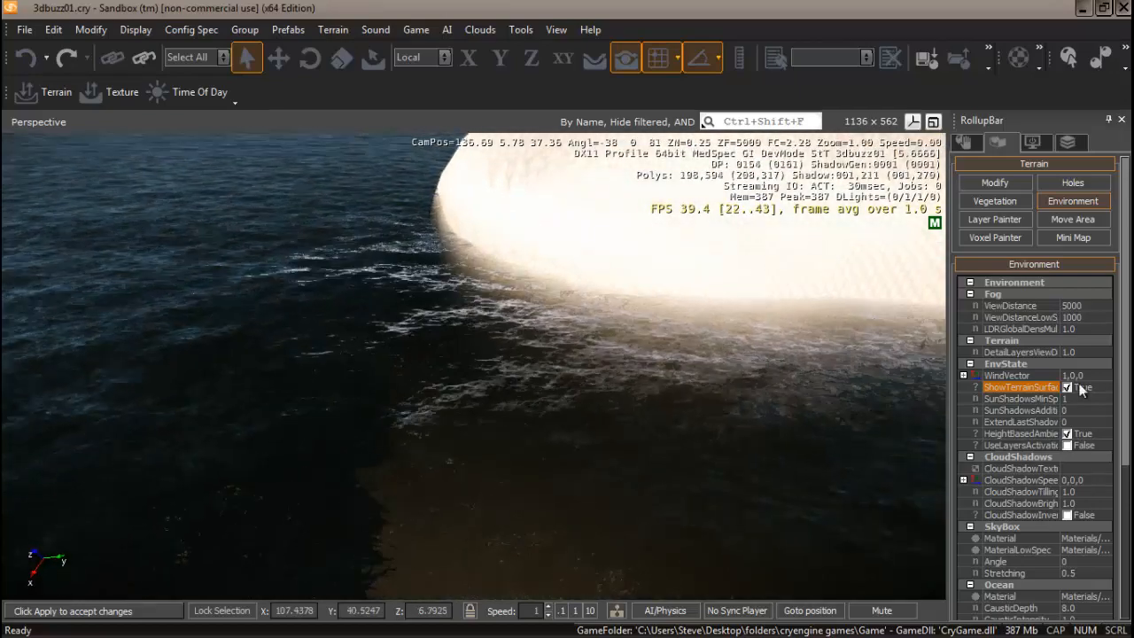
{"action": "scroll", "coordinate": [1105, 330], "scroll_direction": "down", "scroll_amount": 5}
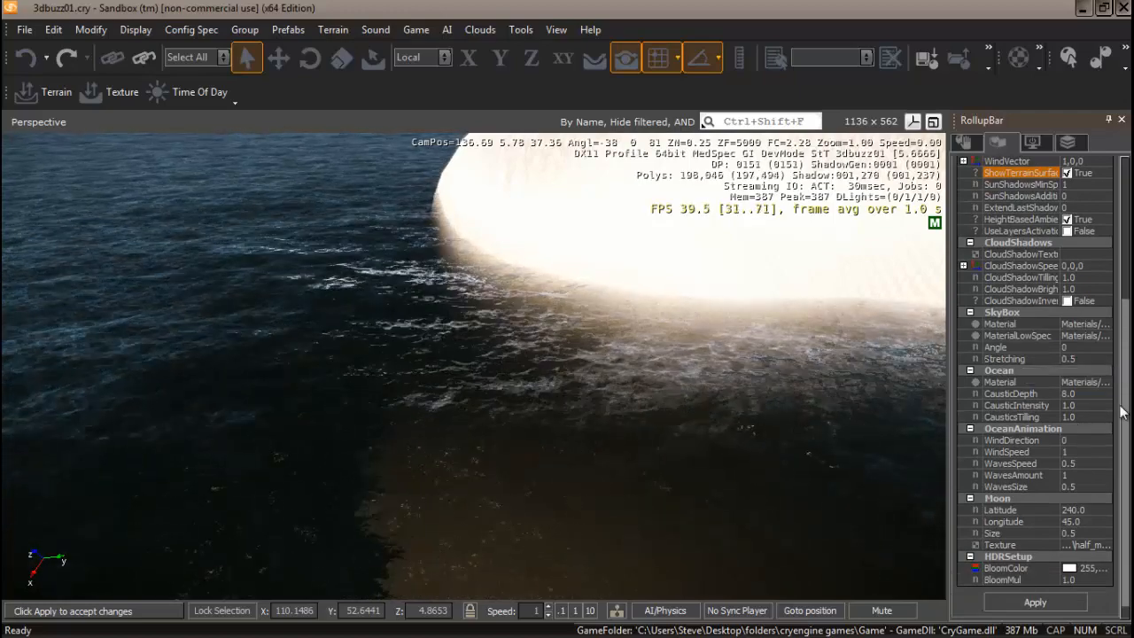
{"action": "scroll", "coordinate": [1125, 412], "scroll_direction": "up", "scroll_amount": 5}
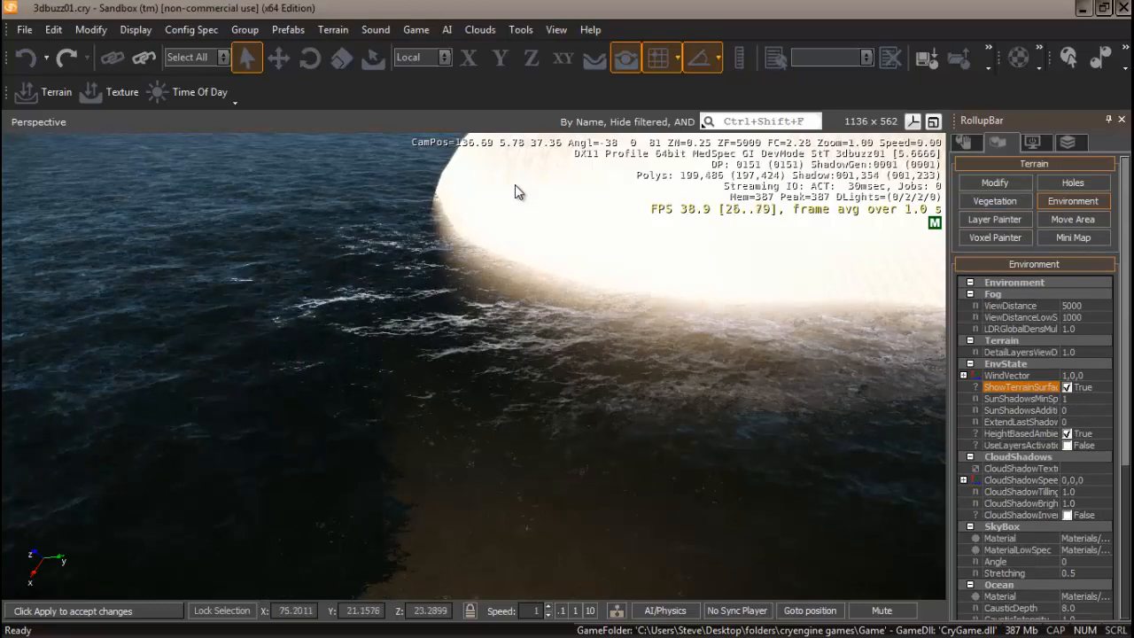
{"action": "right_click_drag", "start_coordinate": [594, 252], "coordinate": [571, 246]}
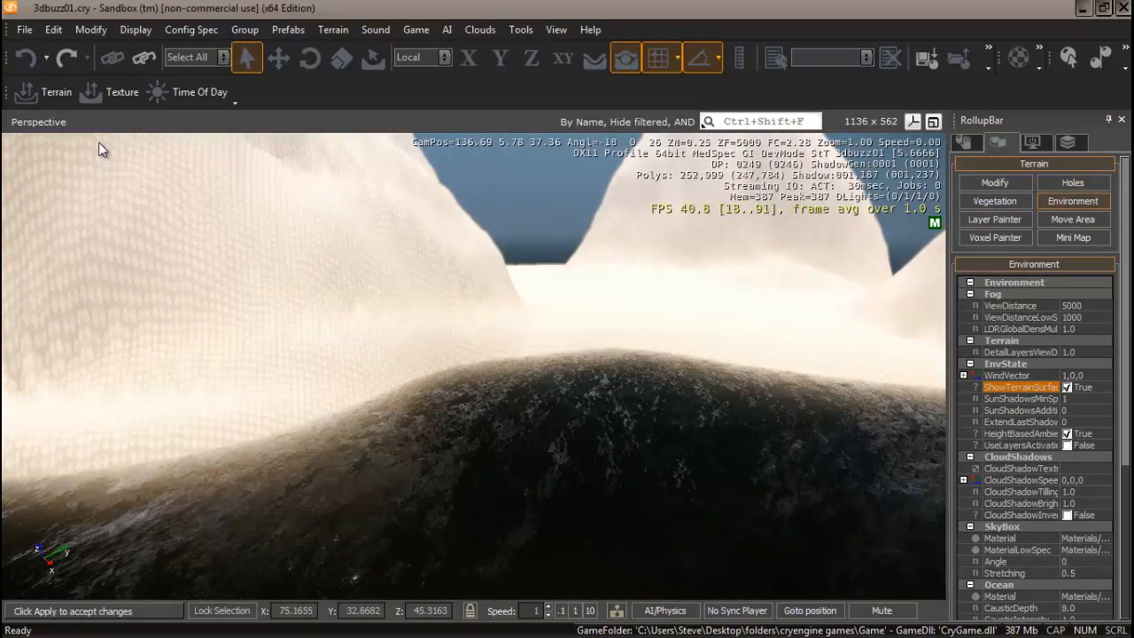
- Check the ocean-related modification commands in the Terrain Editor, close it, and inspect the mountains in the perspective view
{"action": "left_click", "coordinate": [53, 91]}
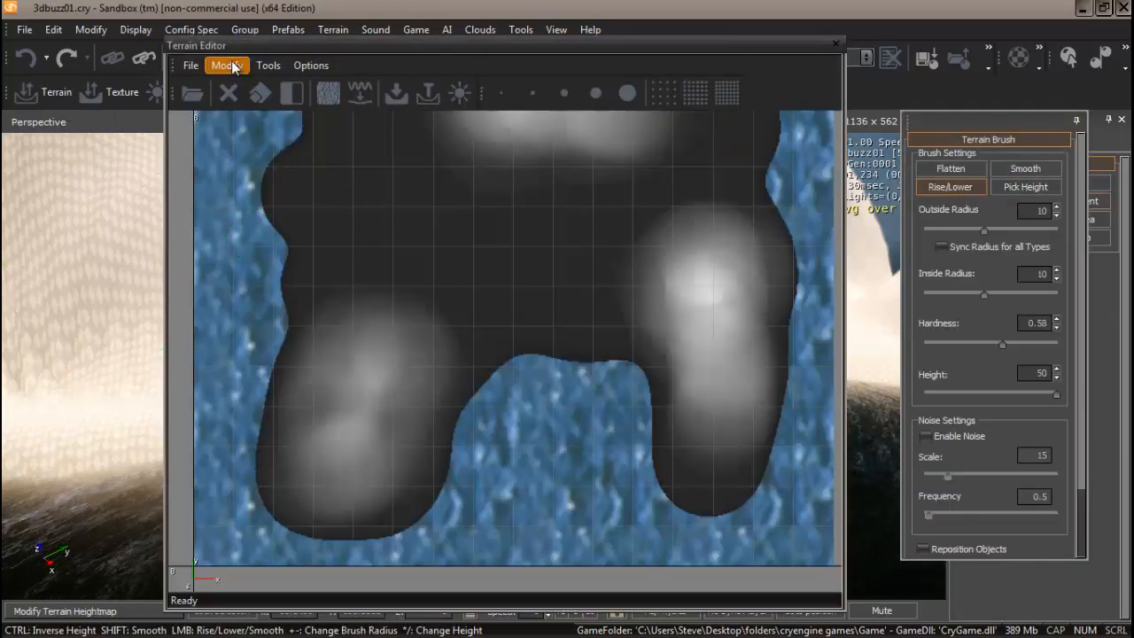
{"action": "left_click", "coordinate": [234, 67]}
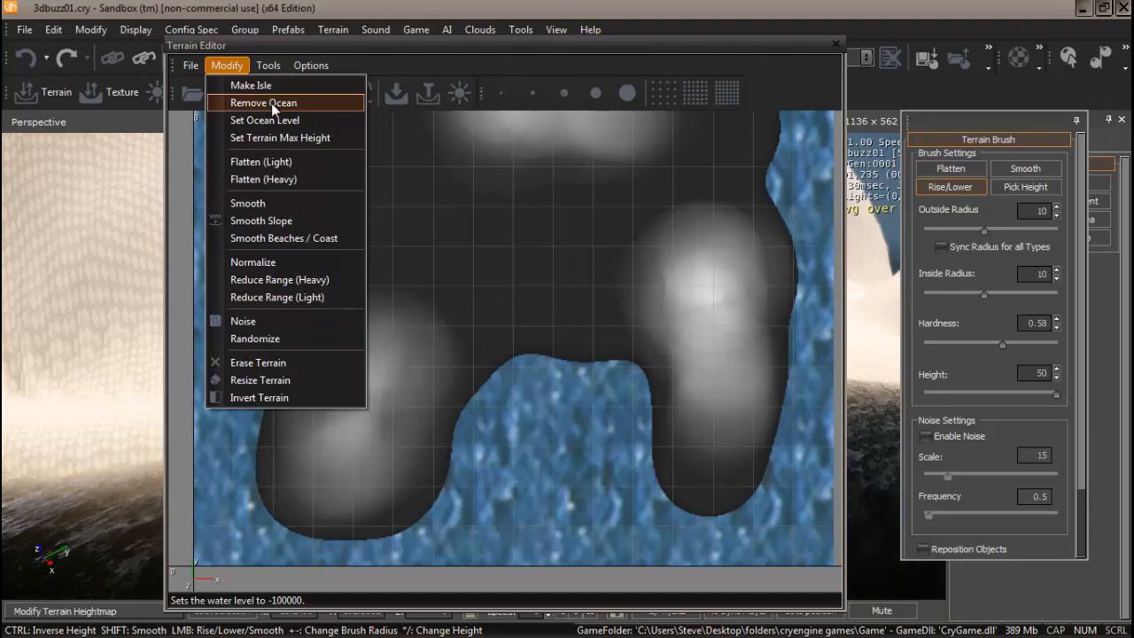
{"action": "left_click", "coordinate": [225, 67]}
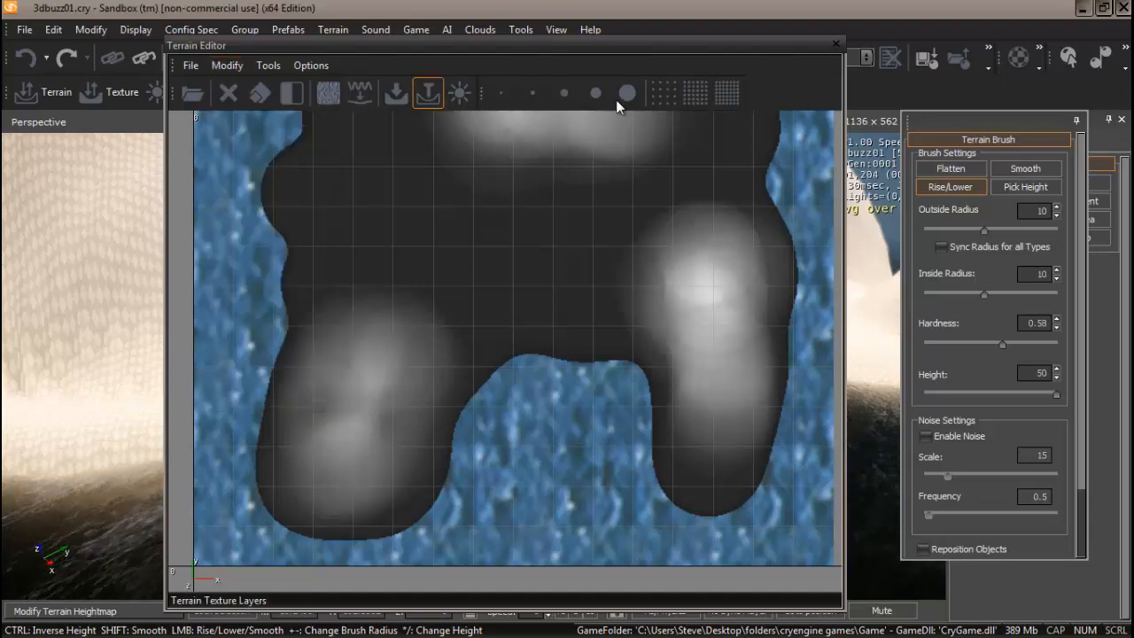
{"action": "left_click", "coordinate": [837, 46]}
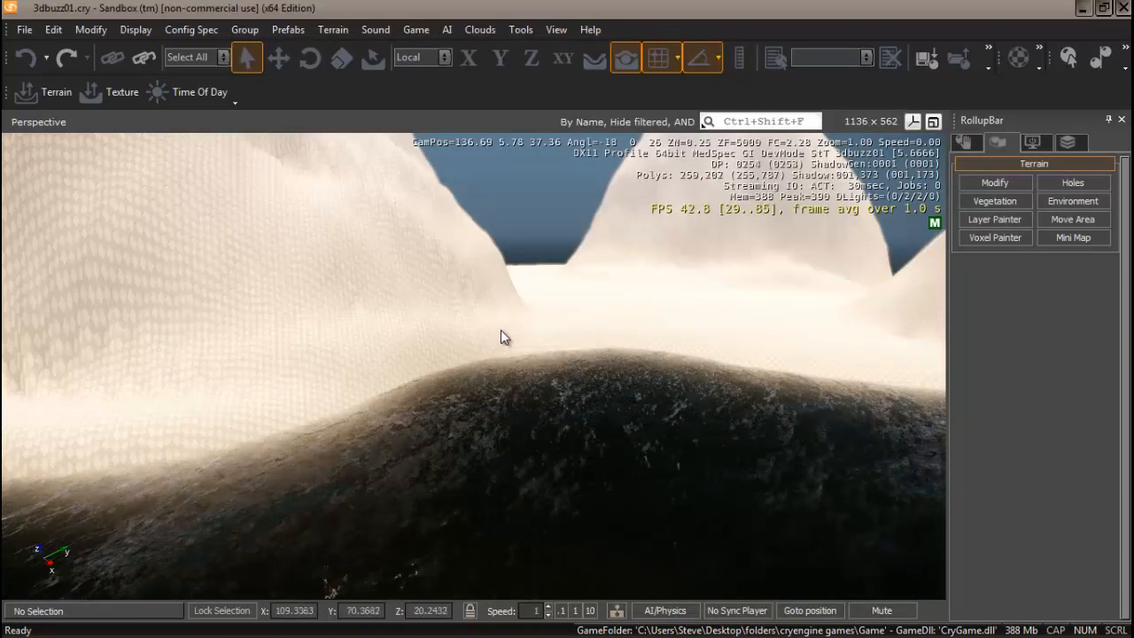
{"action": "right_click_drag", "start_coordinate": [500, 330], "coordinate": [505, 335]}
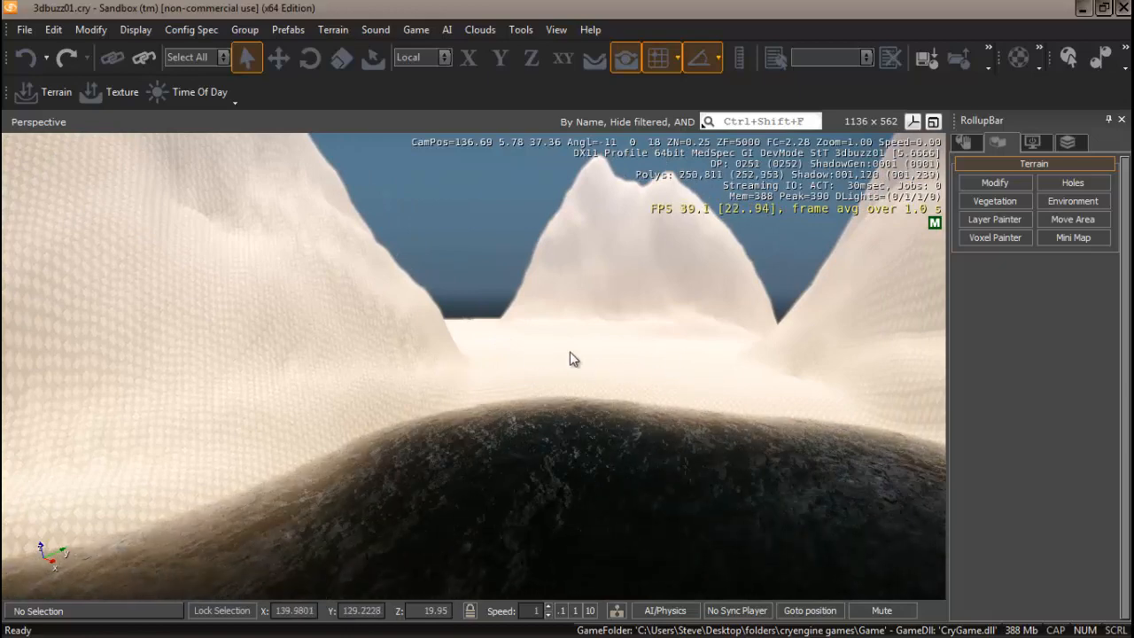
{"action": "right_click_drag", "start_coordinate": [620, 355], "coordinate": [620, 351]}
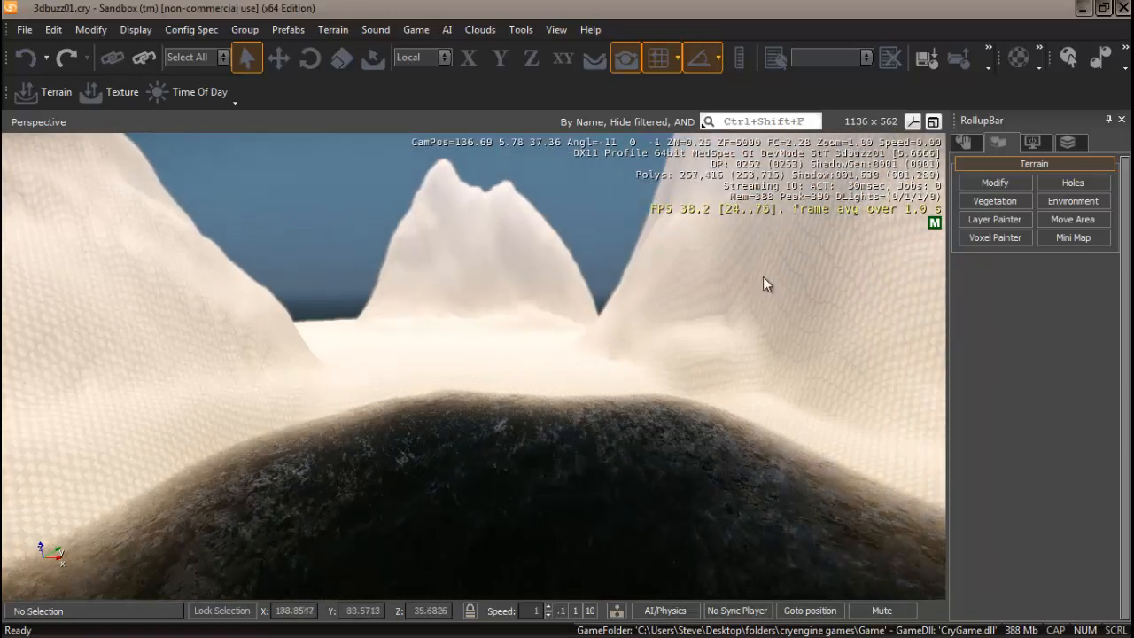
{"action": "right_click_drag", "start_coordinate": [582, 346], "coordinate": [526, 354]}
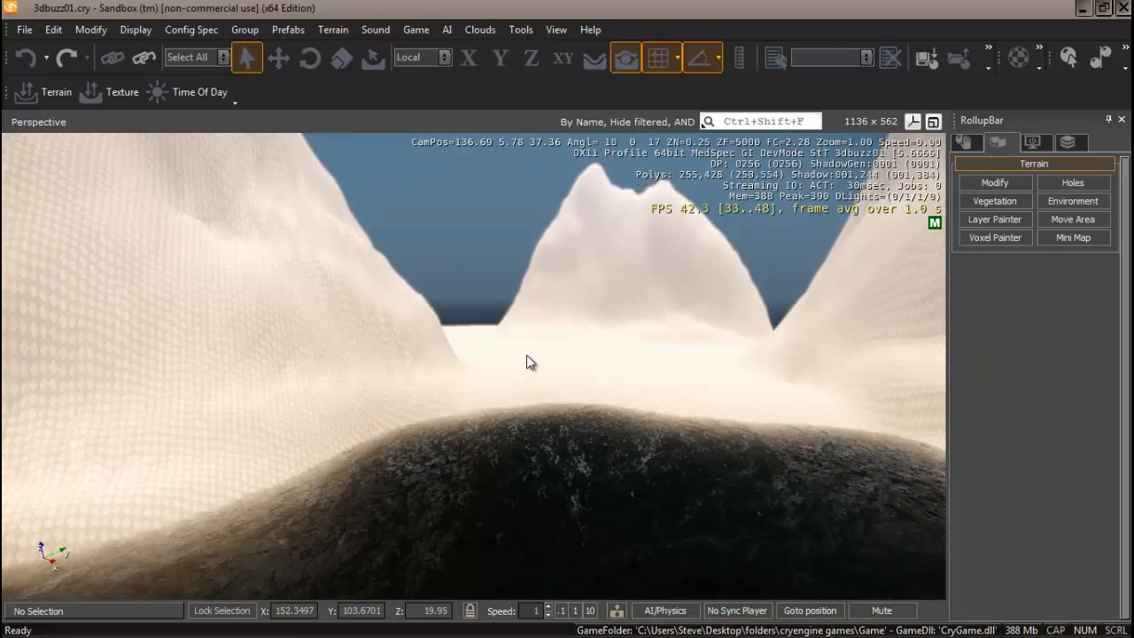
- Review the heightmap and the terrain-wide modification commands in the reopened Terrain Editor, and close it
{"action": "left_click", "coordinate": [55, 94]}
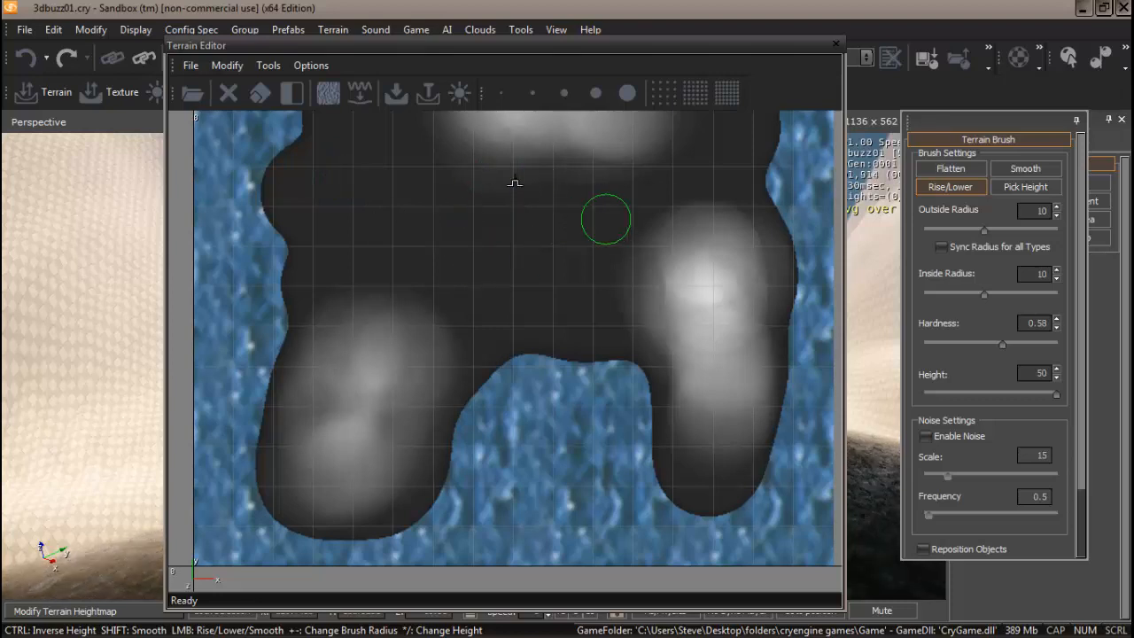
{"action": "left_click", "coordinate": [230, 65]}
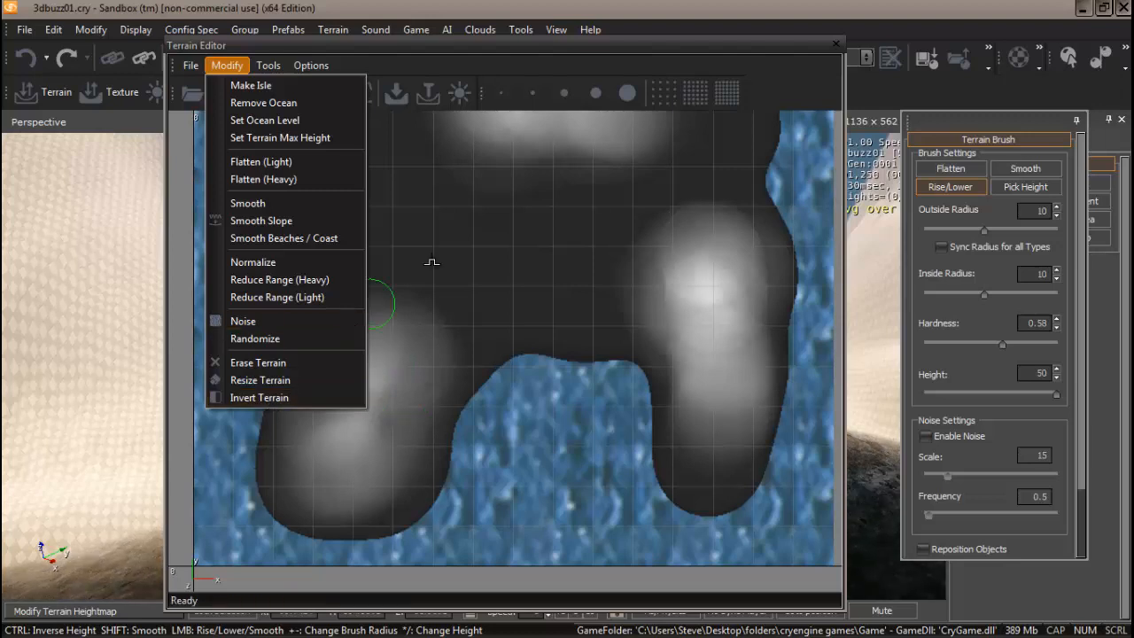
{"action": "left_click", "coordinate": [481, 51]}
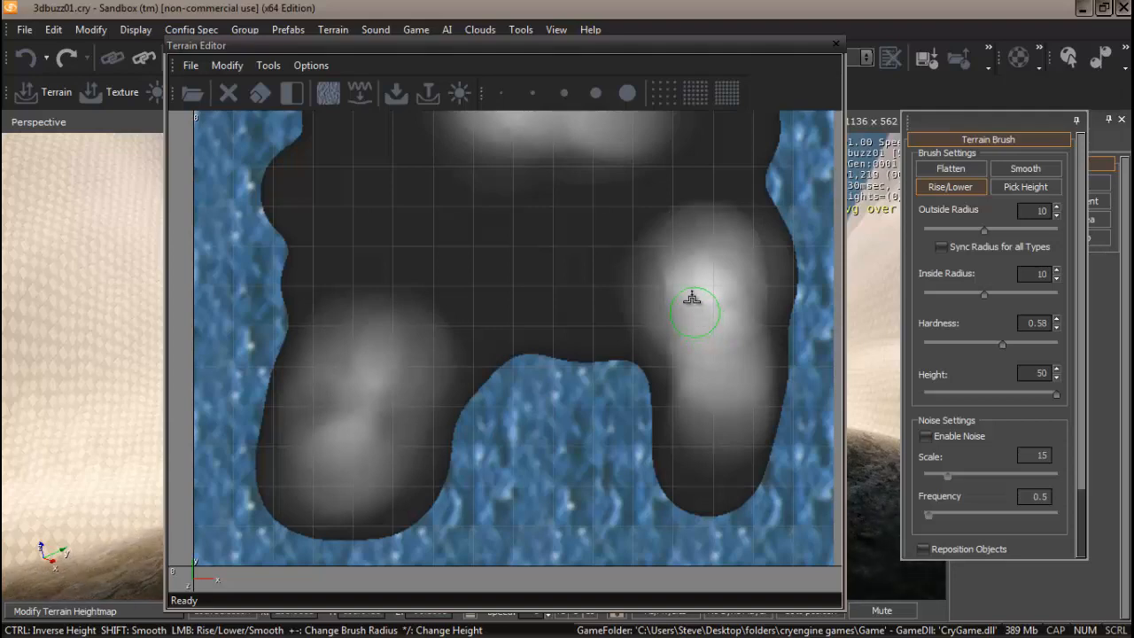
{"action": "left_click", "coordinate": [838, 45]}
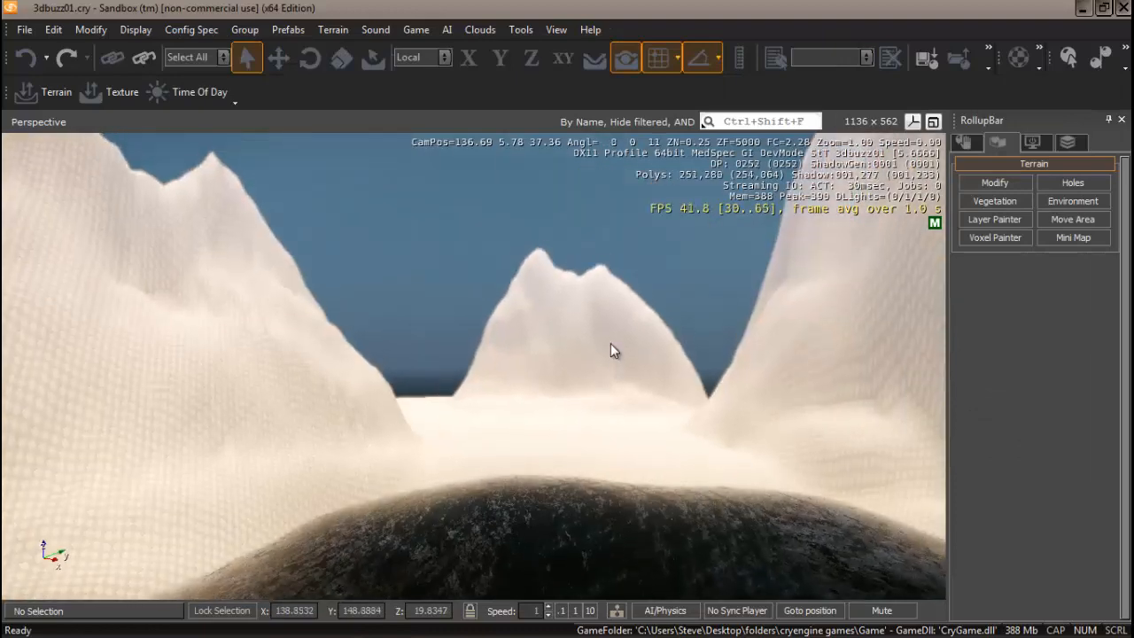
- Open the Modify Terrain brush settings and switch through the Rise/Lower, Flatten and Pick Height modes
{"action": "right_click_drag", "start_coordinate": [486, 457], "coordinate": [490, 450]}
{"action": "key", "text": "d"}
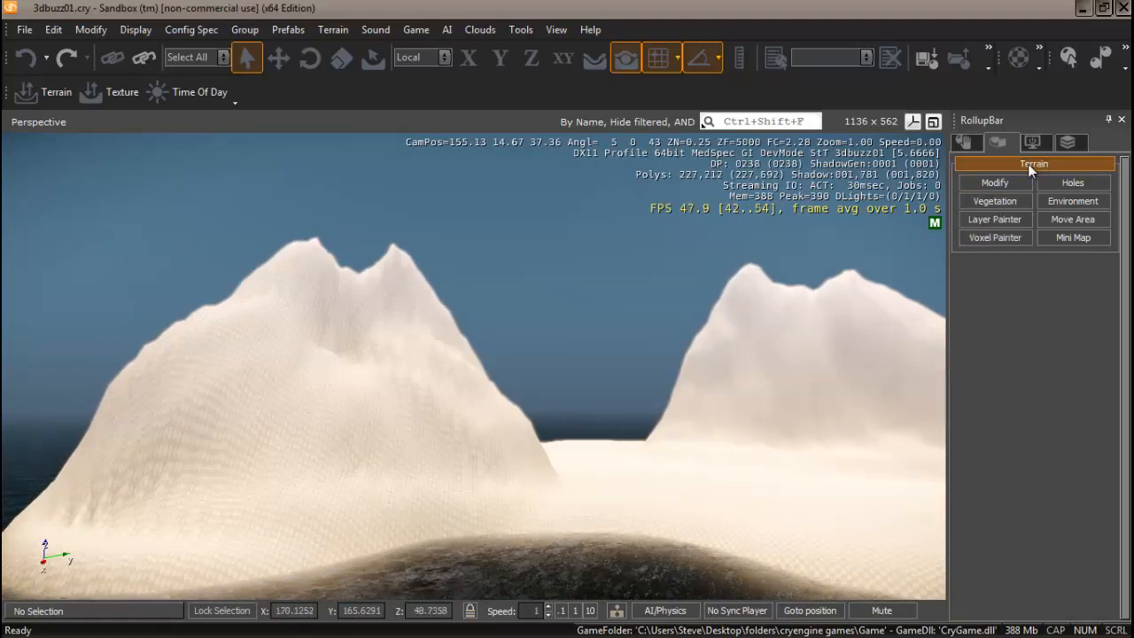
{"action": "left_click", "coordinate": [995, 183]}
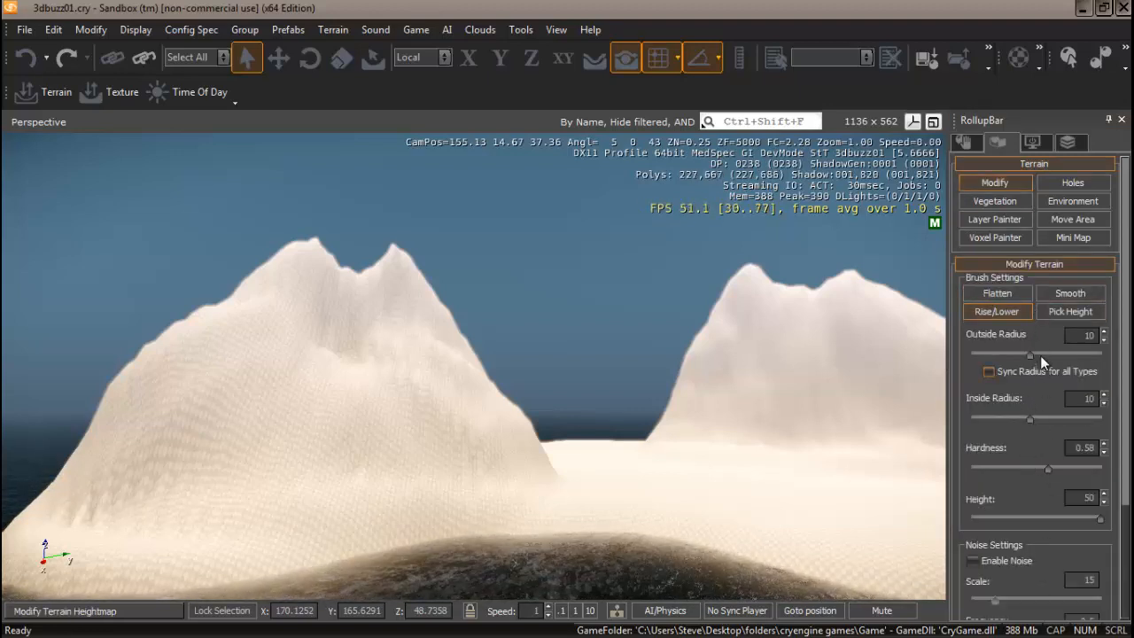
{"action": "left_click", "coordinate": [1024, 311]}
{"action": "left_click", "coordinate": [1013, 292]}
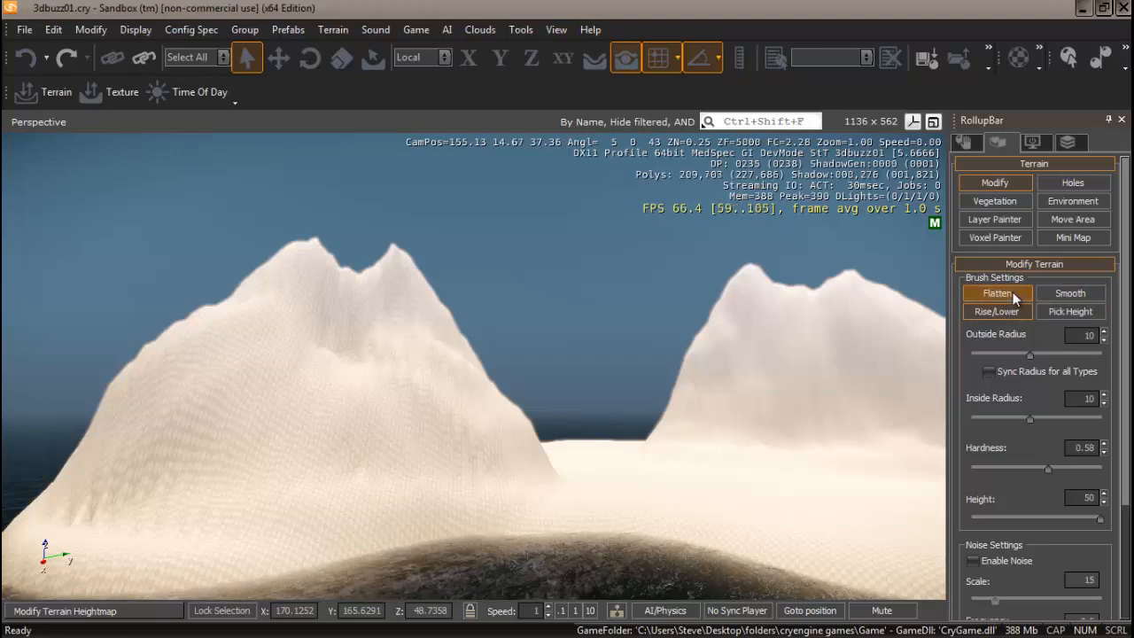
{"action": "left_click", "coordinate": [1060, 313]}
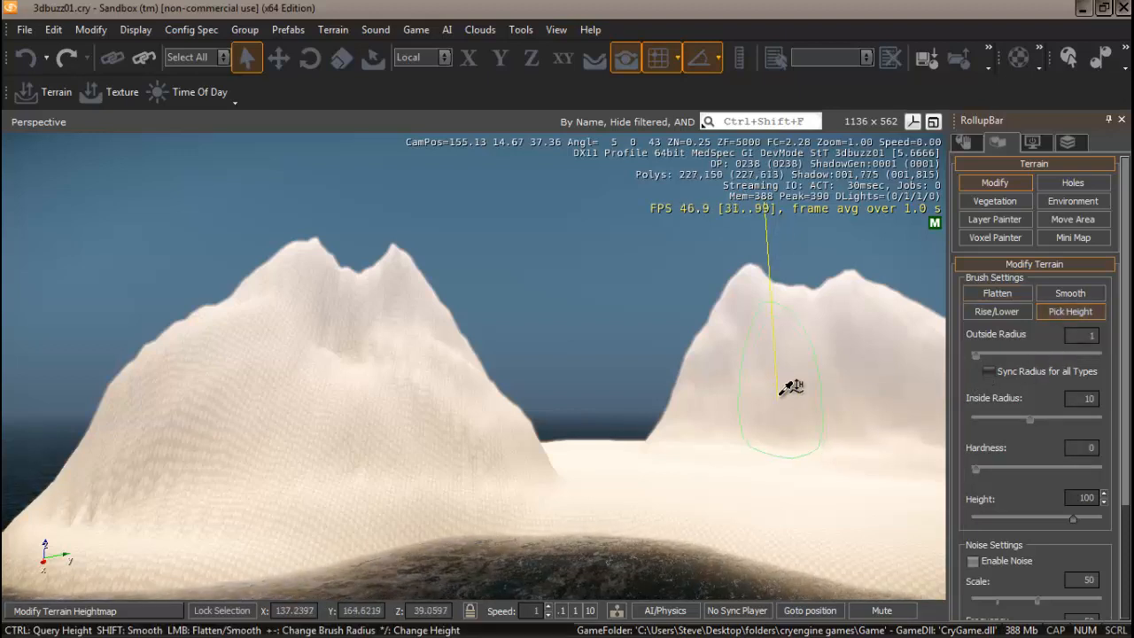
- Switch the terrain brush to Flatten and set its height to 62
{"action": "left_click", "coordinate": [1003, 295]}
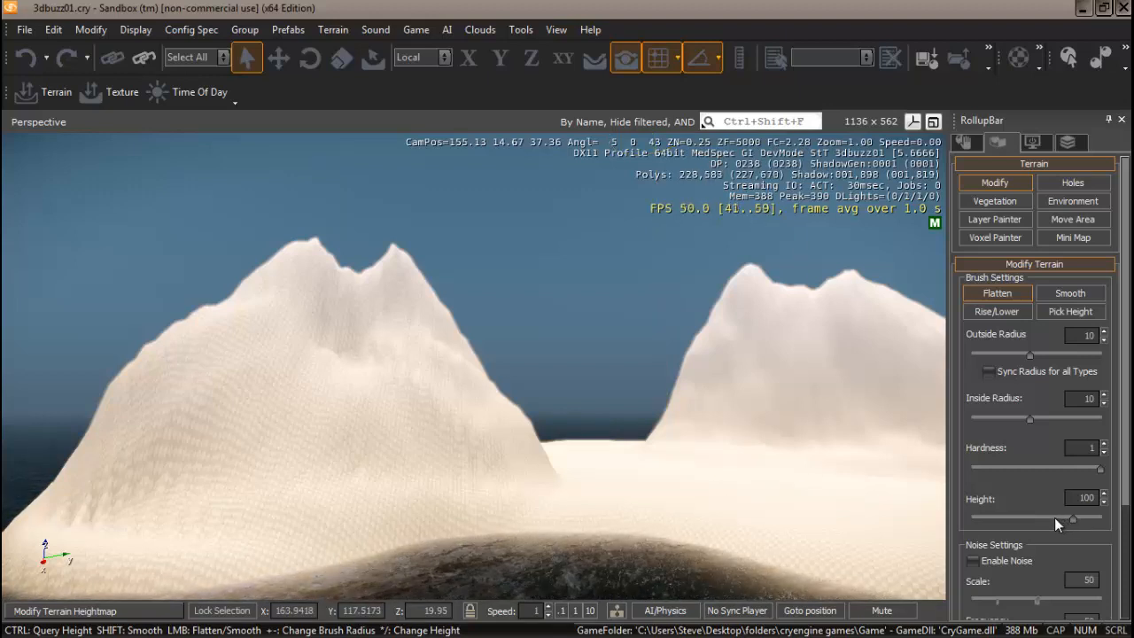
{"action": "left_click_drag", "start_coordinate": [1055, 523], "coordinate": [1047, 522]}
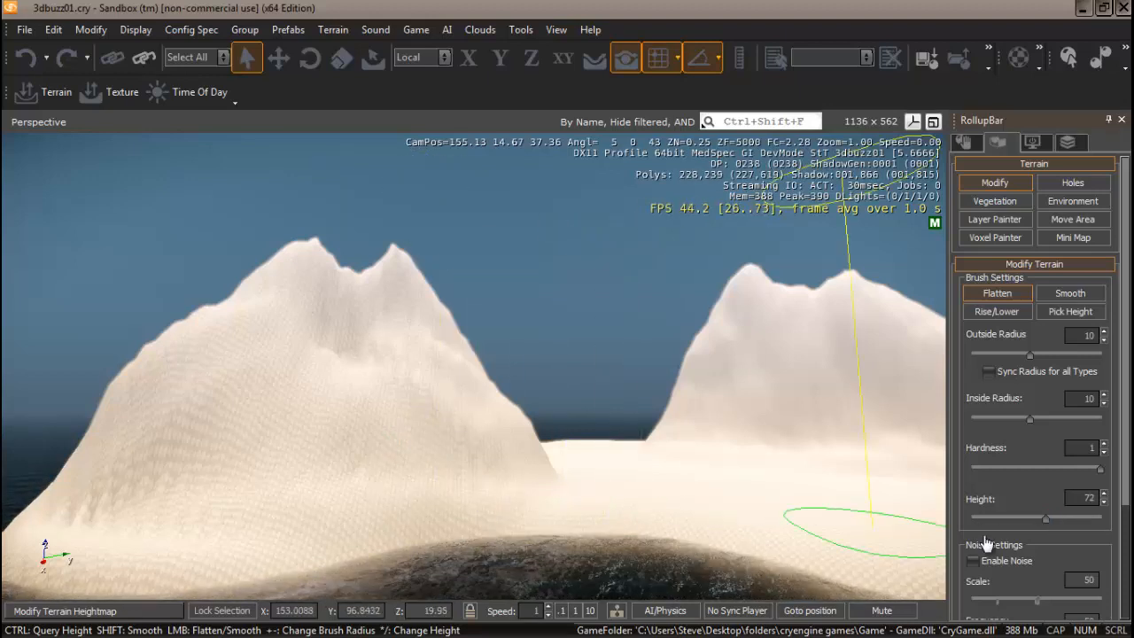
{"action": "left_click", "coordinate": [1037, 518]}
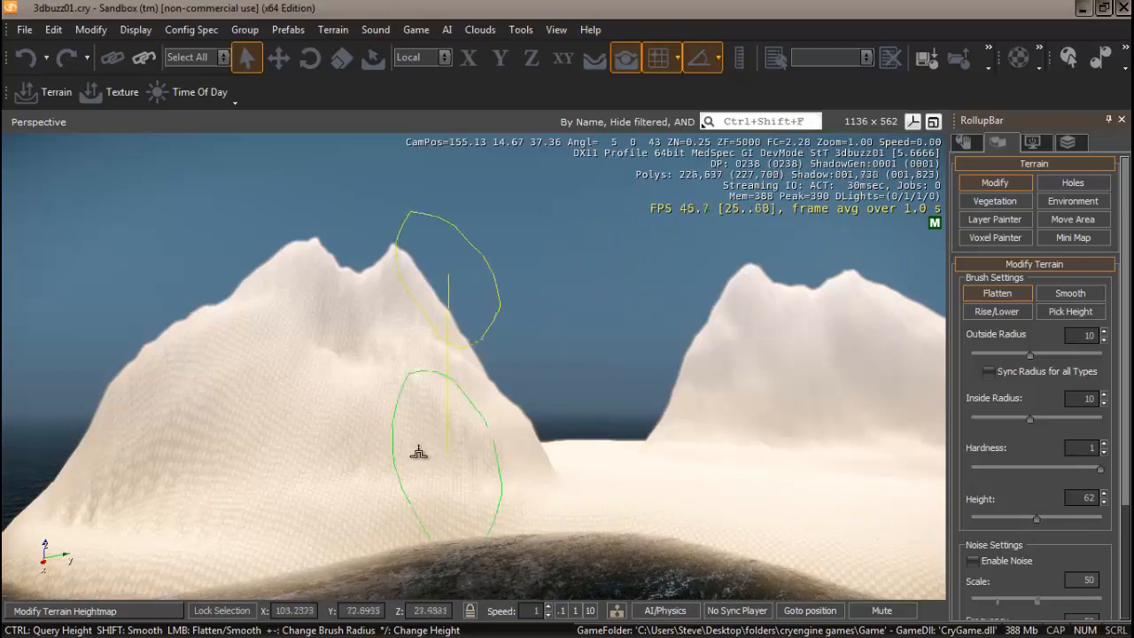
- Cut the nearest mountain into a flat-topped plateau with the Flatten brush at height 62, clearing its remaining twin peaks
{"action": "left_click", "coordinate": [381, 414]}
{"action": "mouse_move", "coordinate": [345, 420]}
{"action": "left_mouse_down"}
{"action": "mouse_move", "coordinate": [261, 411]}
{"action": "mouse_move", "coordinate": [278, 420]}
{"action": "left_mouse_up"}
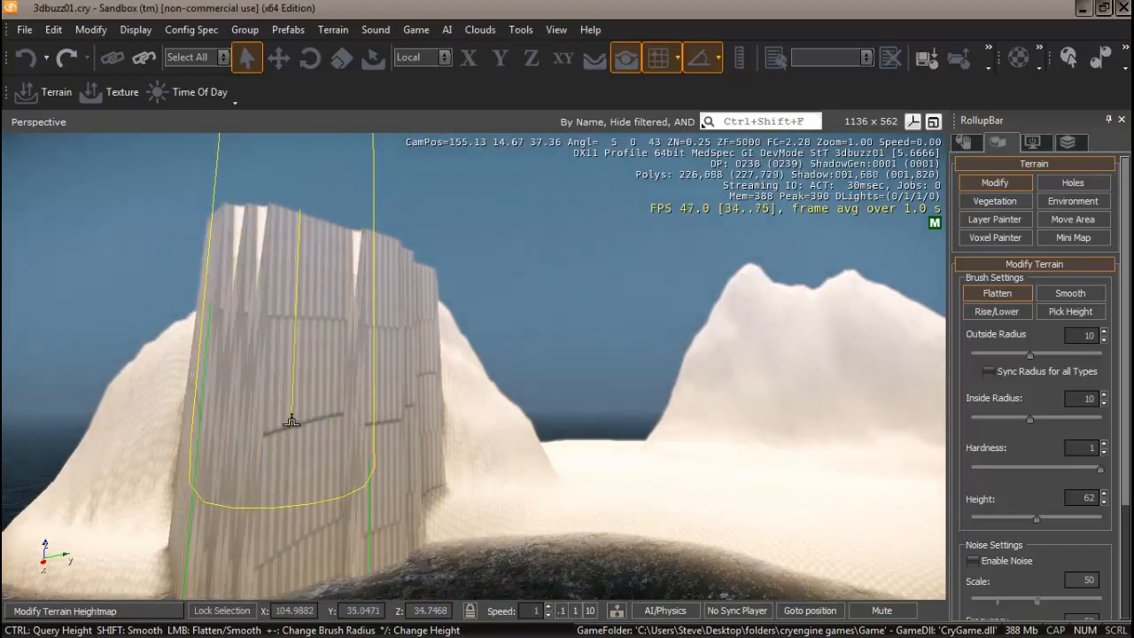
{"action": "right_click_drag", "start_coordinate": [291, 422], "coordinate": [290, 422]}
{"action": "key", "text": "w"}
{"action": "key", "text": "w"}
{"action": "key", "text": "s"}
{"action": "key", "text": "s"}
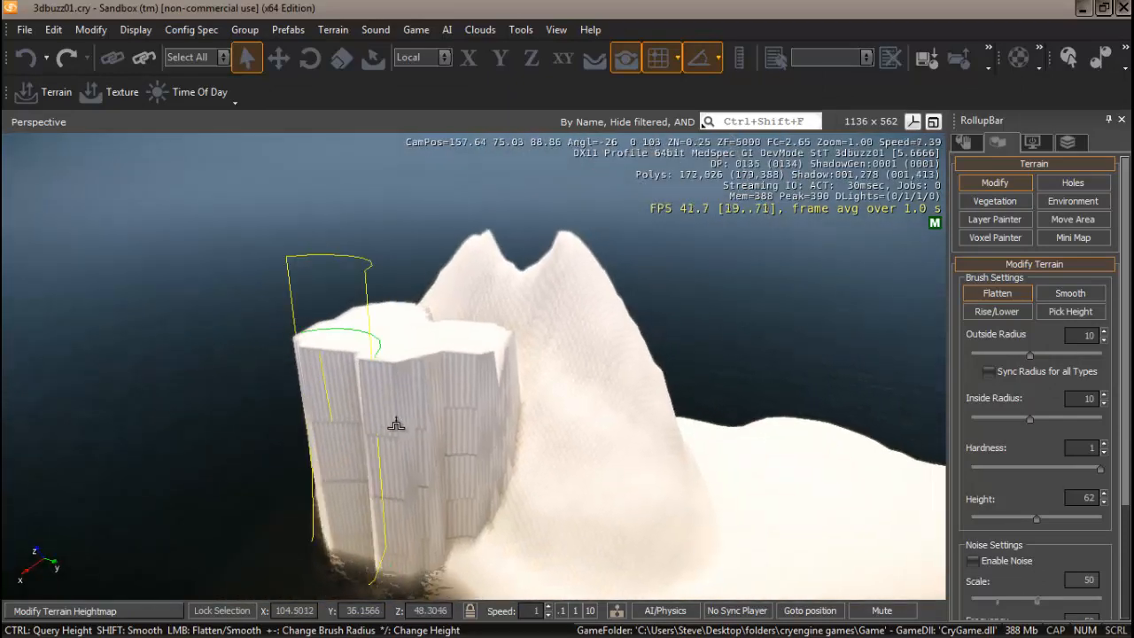
{"action": "mouse_move", "coordinate": [522, 393]}
{"action": "left_mouse_down"}
{"action": "mouse_move", "coordinate": [514, 400]}
{"action": "mouse_move", "coordinate": [517, 380]}
{"action": "mouse_move", "coordinate": [468, 342]}
{"action": "mouse_move", "coordinate": [462, 302]}
{"action": "mouse_move", "coordinate": [540, 303]}
{"action": "mouse_move", "coordinate": [464, 278]}
{"action": "mouse_move", "coordinate": [476, 295]}
{"action": "mouse_move", "coordinate": [536, 297]}
{"action": "mouse_move", "coordinate": [585, 316]}
{"action": "mouse_move", "coordinate": [564, 327]}
{"action": "mouse_move", "coordinate": [610, 331]}
{"action": "mouse_move", "coordinate": [594, 311]}
{"action": "left_mouse_up"}
{"action": "mouse_move", "coordinate": [501, 316]}
{"action": "left_mouse_down"}
{"action": "mouse_move", "coordinate": [451, 326]}
{"action": "mouse_move", "coordinate": [594, 342]}
{"action": "mouse_move", "coordinate": [627, 326]}
{"action": "mouse_move", "coordinate": [601, 344]}
{"action": "left_mouse_up"}
- Try extending the plateau over the adjoining side slope with the Flatten brush, undoing both strokes
{"action": "mouse_move", "coordinate": [601, 344]}
{"action": "right_mouse_down"}
{"action": "mouse_move", "coordinate": [576, 344]}
{"action": "mouse_move", "coordinate": [603, 344]}
{"action": "right_mouse_up"}
{"action": "key", "text": "w"}
{"action": "key", "text": "d"}
{"action": "key", "text": "s"}
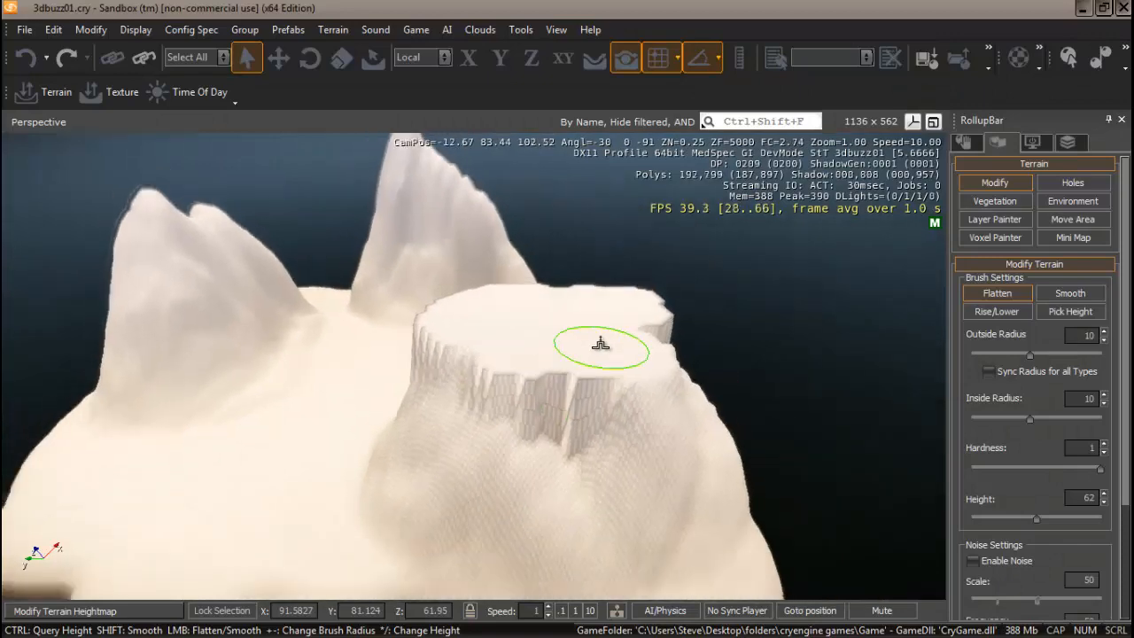
{"action": "mouse_move", "coordinate": [600, 344]}
{"action": "right_mouse_down"}
{"action": "mouse_move", "coordinate": [576, 381]}
{"action": "mouse_move", "coordinate": [608, 372]}
{"action": "mouse_move", "coordinate": [584, 370]}
{"action": "right_mouse_up"}
{"action": "key", "text": "w"}
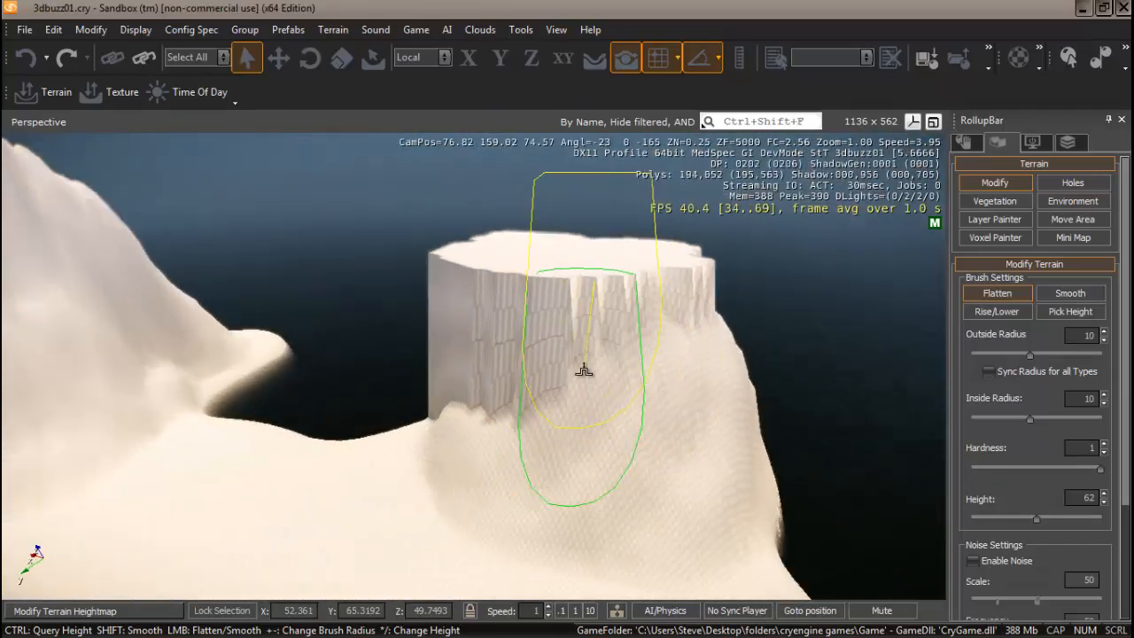
{"action": "right_click_drag", "start_coordinate": [584, 370], "coordinate": [608, 362]}
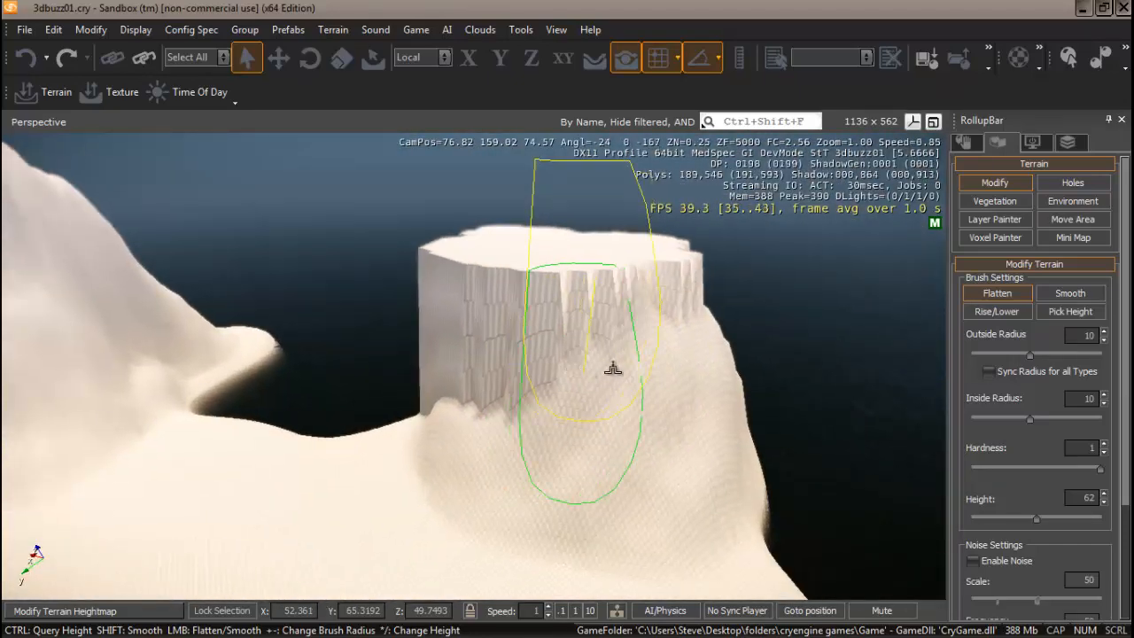
{"action": "mouse_move", "coordinate": [612, 363]}
{"action": "left_mouse_down"}
{"action": "mouse_move", "coordinate": [653, 355]}
{"action": "mouse_move", "coordinate": [645, 350]}
{"action": "left_mouse_up"}
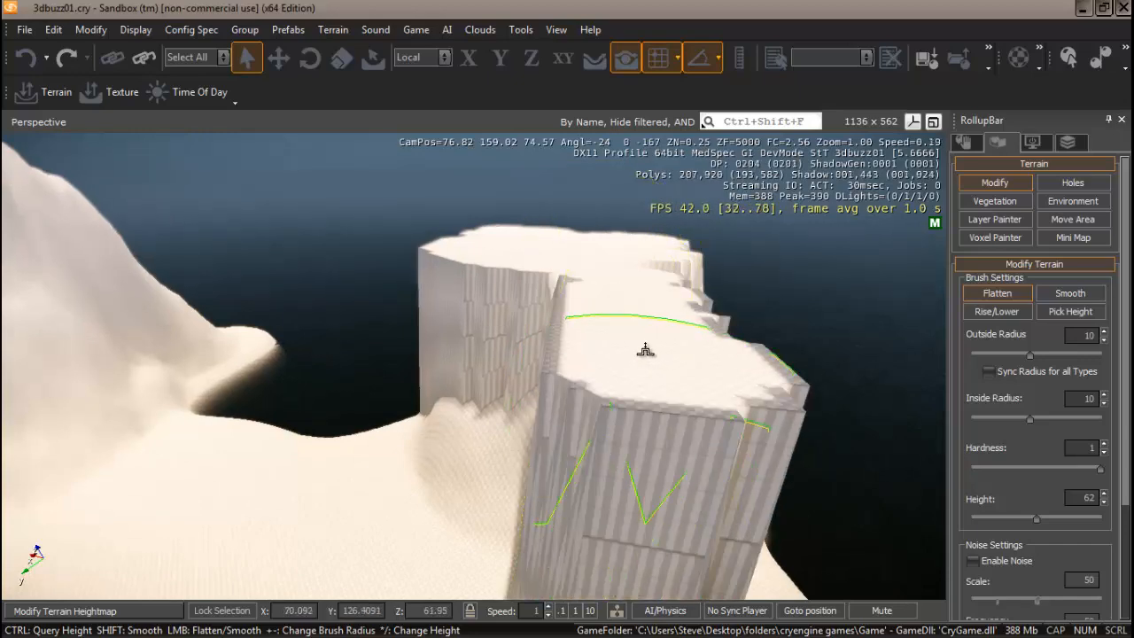
{"action": "key", "text": "ctrl+z"}
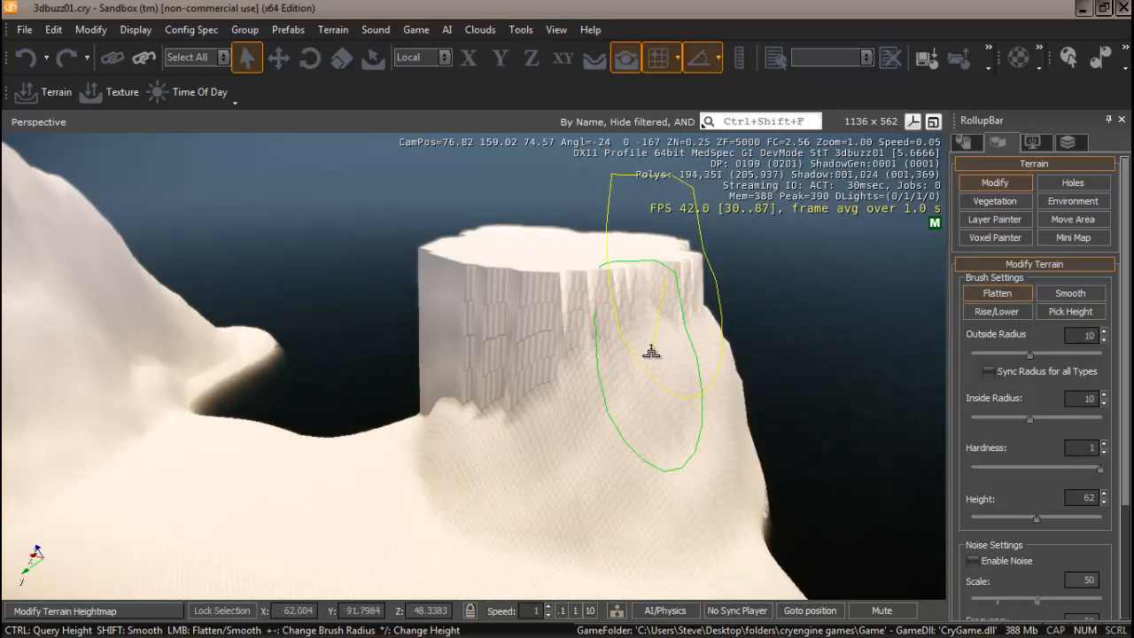
{"action": "left_click", "coordinate": [658, 339]}
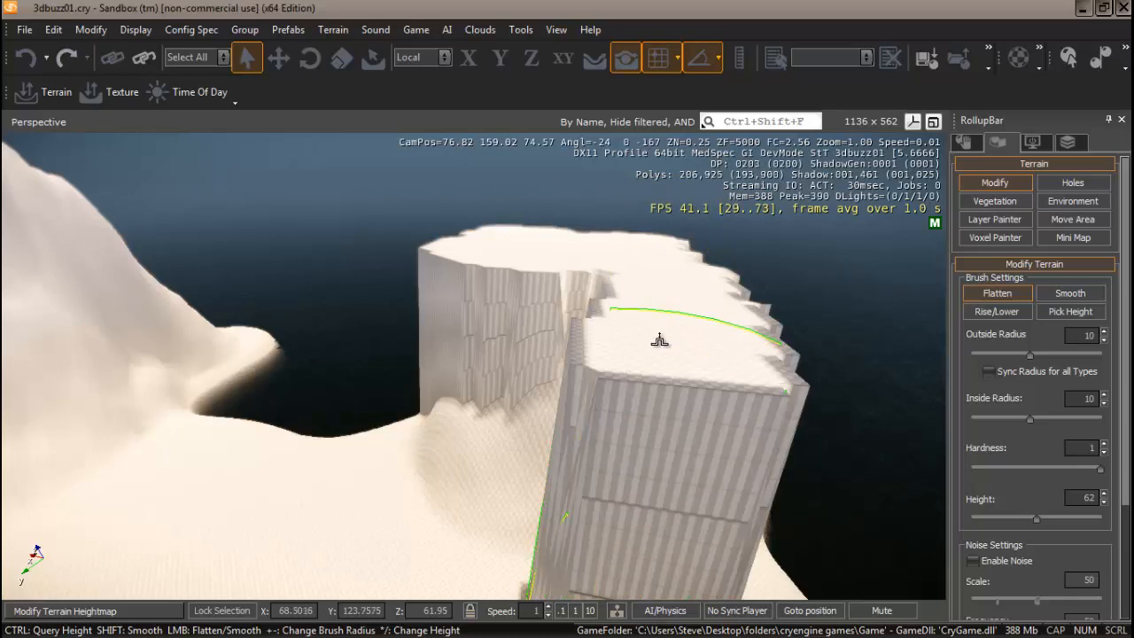
{"action": "key", "text": "ctrl+z"}
- Extend the plateau over its front slopes toward the shoreline with the Flatten brush at height 62, undoing an initial overlong stroke
{"action": "right_click_drag", "start_coordinate": [651, 369], "coordinate": [651, 371]}
{"action": "key", "text": "d"}
{"action": "key", "text": "s"}
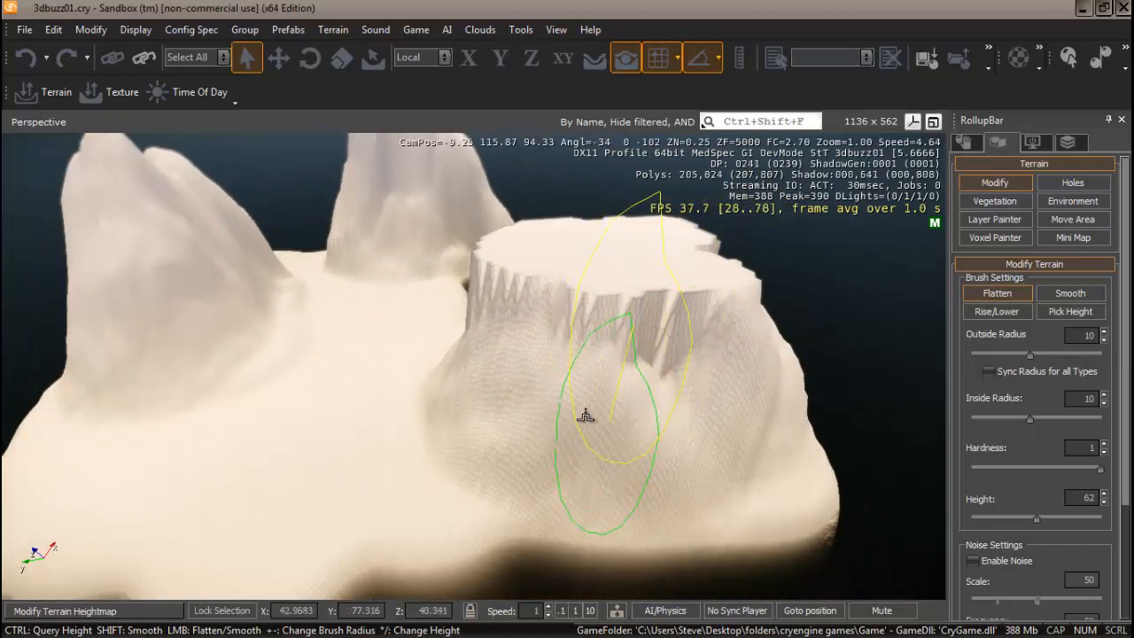
{"action": "left_click_drag", "start_coordinate": [588, 417], "coordinate": [627, 401]}
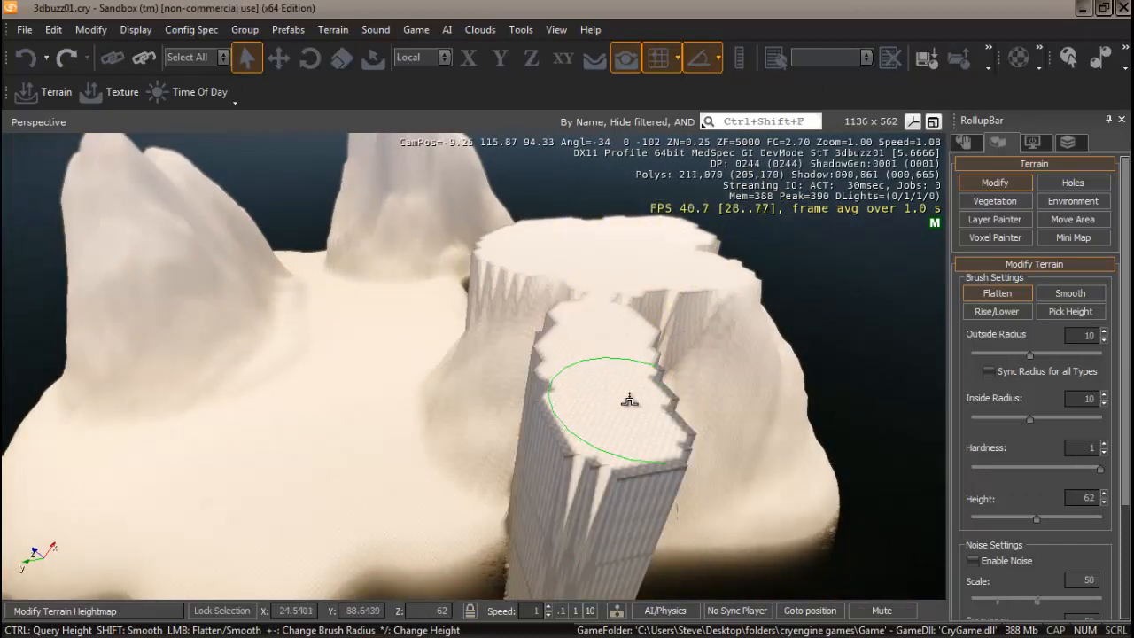
{"action": "key", "text": "ctrl+z"}
{"action": "left_click", "coordinate": [630, 336]}
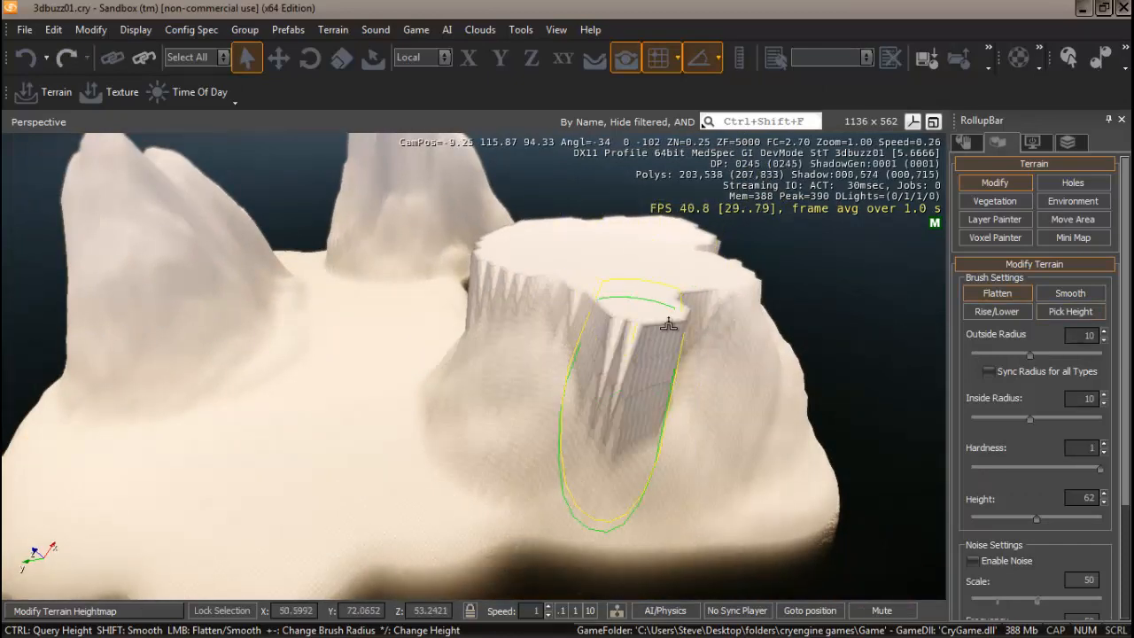
{"action": "mouse_move", "coordinate": [669, 324]}
{"action": "left_mouse_down"}
{"action": "mouse_move", "coordinate": [714, 309]}
{"action": "mouse_move", "coordinate": [687, 316]}
{"action": "left_mouse_up"}
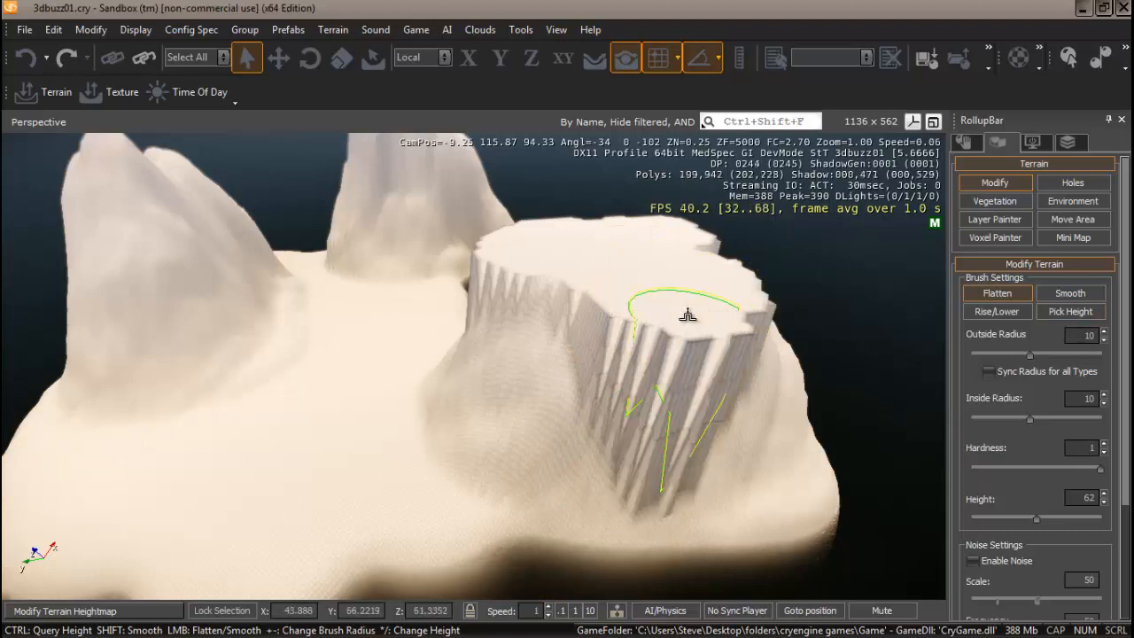
{"action": "mouse_move", "coordinate": [560, 306]}
{"action": "left_mouse_down"}
{"action": "mouse_move", "coordinate": [540, 316]}
{"action": "mouse_move", "coordinate": [562, 322]}
{"action": "mouse_move", "coordinate": [496, 284]}
{"action": "mouse_move", "coordinate": [509, 319]}
{"action": "mouse_move", "coordinate": [597, 337]}
{"action": "left_mouse_up"}
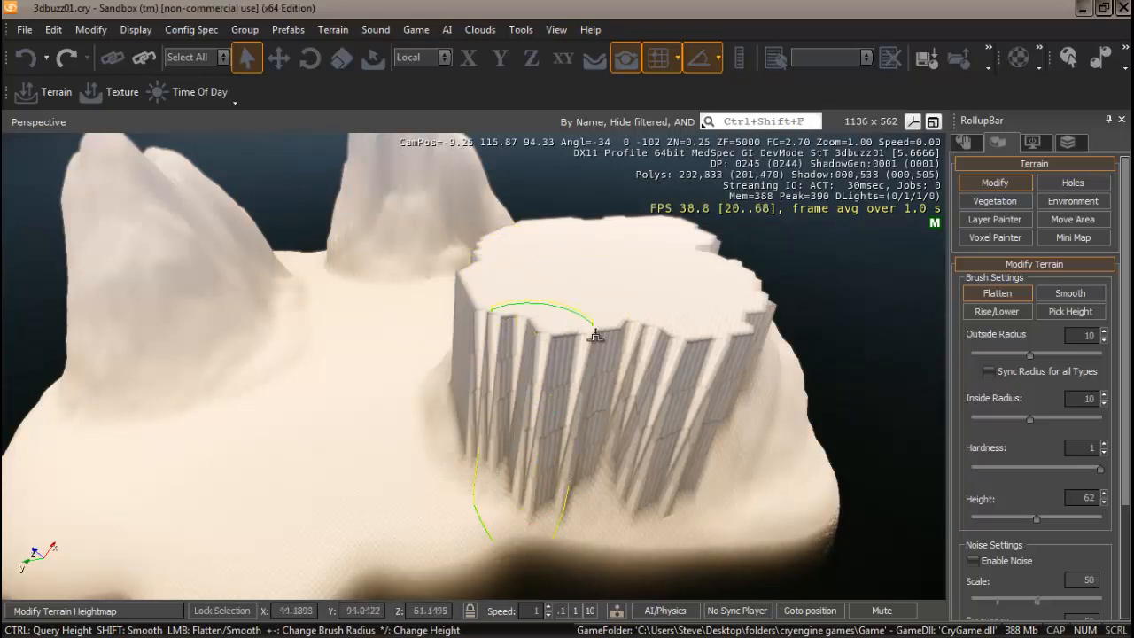
{"action": "left_click_drag", "start_coordinate": [712, 349], "coordinate": [827, 351]}
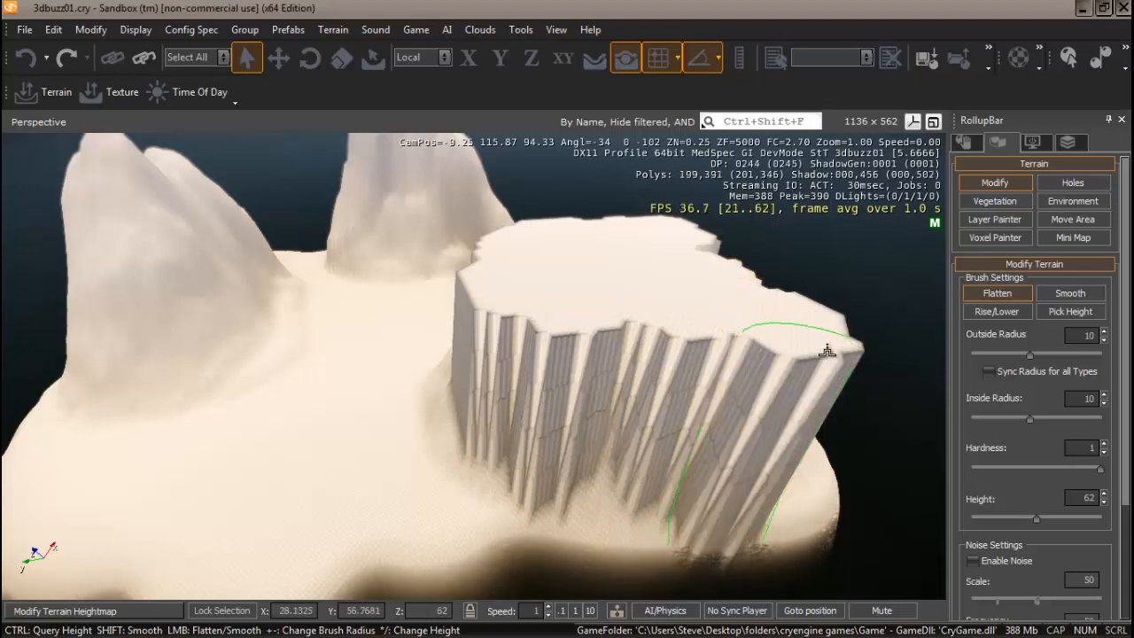
{"action": "left_click_drag", "start_coordinate": [718, 353], "coordinate": [715, 328]}
- Smooth the jagged rim and spiky front cliff of the plateau with the temporary Smooth brush
{"action": "key", "text": "shift"}
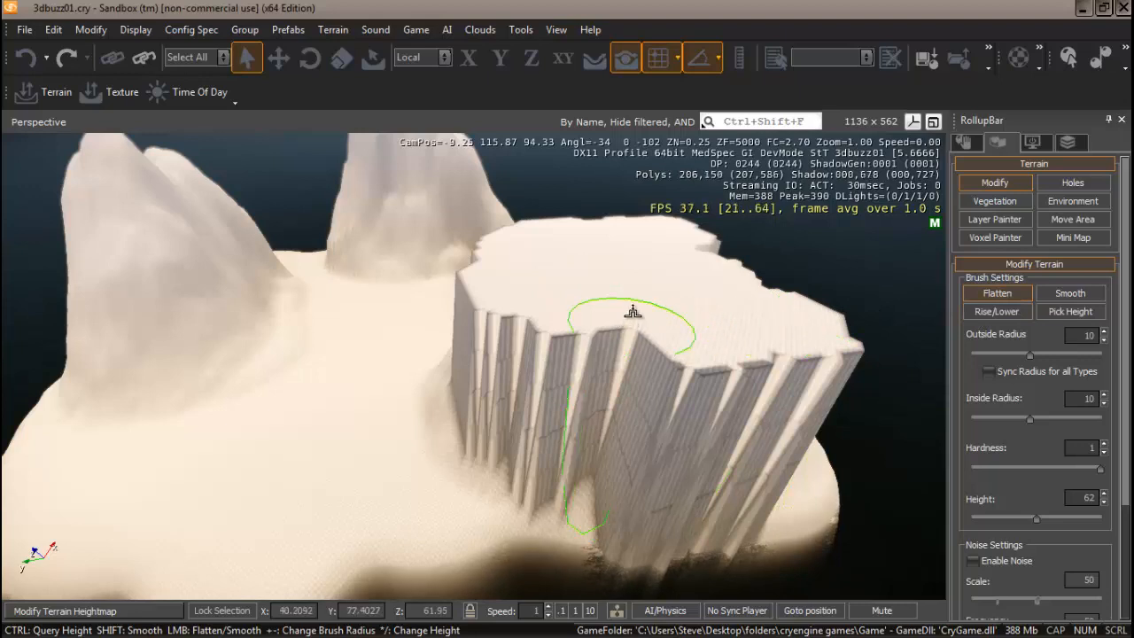
{"action": "key", "text": "shift"}
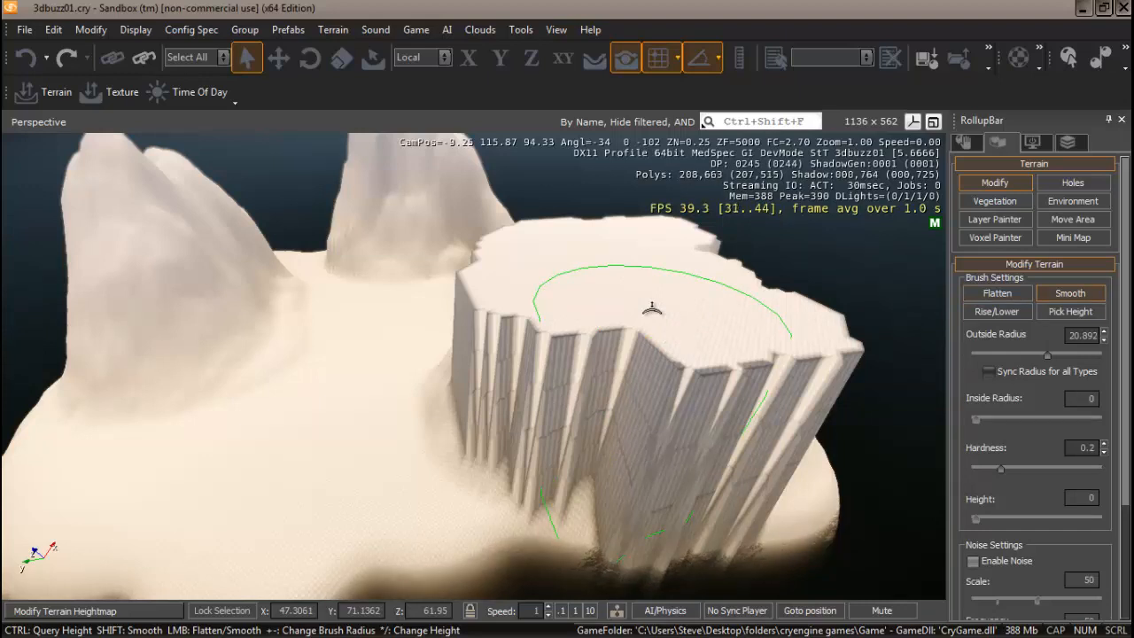
{"action": "mouse_move", "coordinate": [651, 307]}
{"action": "left_mouse_down", "text": "shift"}
{"action": "mouse_move", "coordinate": [520, 324]}
{"action": "mouse_move", "coordinate": [700, 346]}
{"action": "mouse_move", "coordinate": [736, 372]}
{"action": "mouse_move", "coordinate": [768, 429]}
{"action": "left_mouse_up", "text": "shift"}
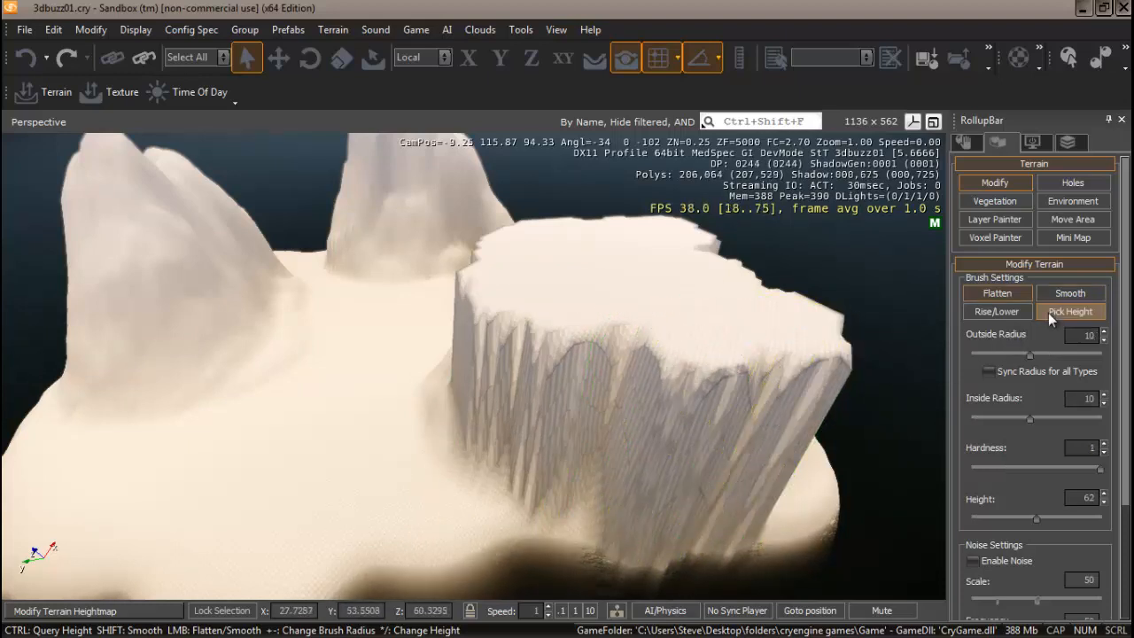
- Reduce the Flatten brush radius to 5.0118 and smooth the plateau's front cliff face further
{"action": "left_click", "coordinate": [1011, 353]}
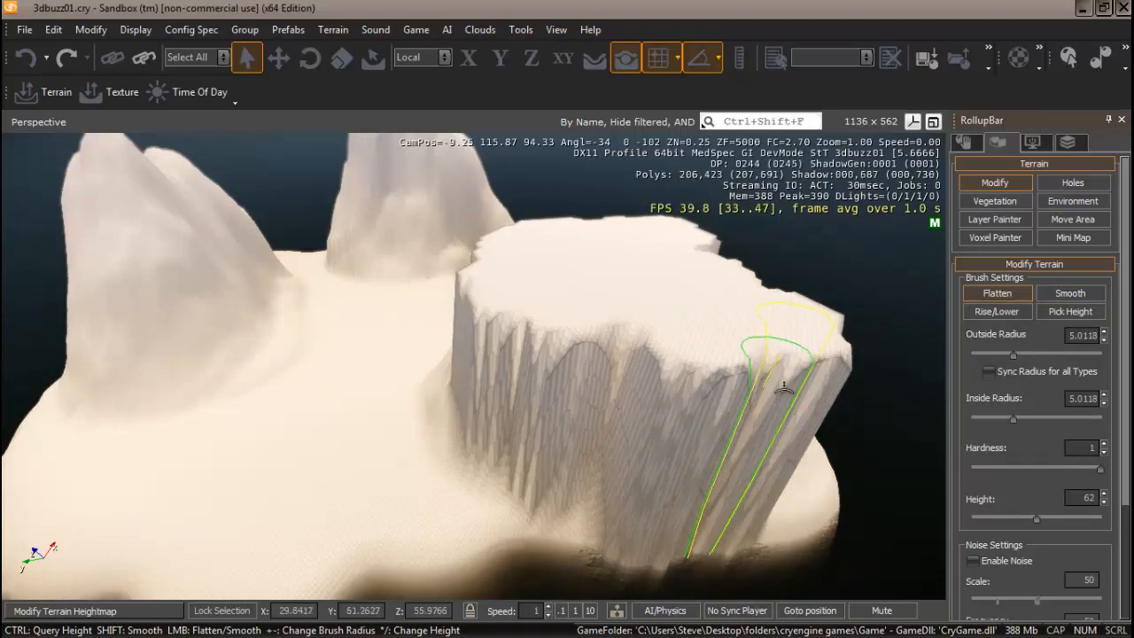
{"action": "key", "text": "shift"}
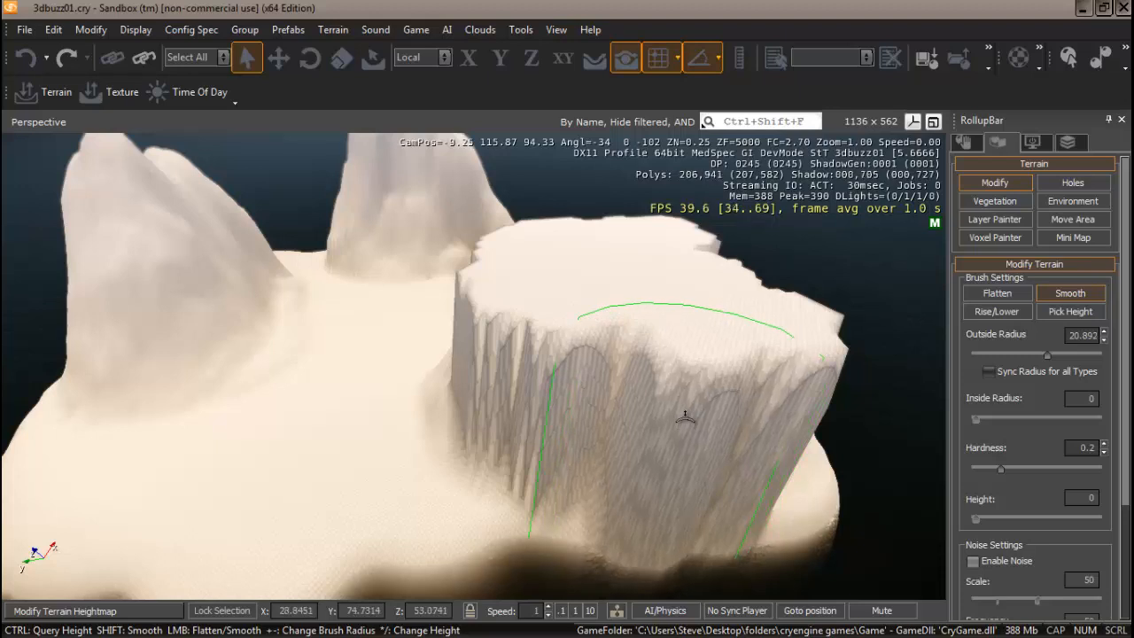
{"action": "mouse_move", "coordinate": [684, 416]}
{"action": "left_mouse_down"}
{"action": "mouse_move", "coordinate": [772, 407]}
{"action": "mouse_move", "coordinate": [659, 413]}
{"action": "mouse_move", "coordinate": [443, 381]}
{"action": "mouse_move", "coordinate": [464, 352]}
{"action": "mouse_move", "coordinate": [513, 386]}
{"action": "mouse_move", "coordinate": [756, 376]}
{"action": "left_mouse_up"}
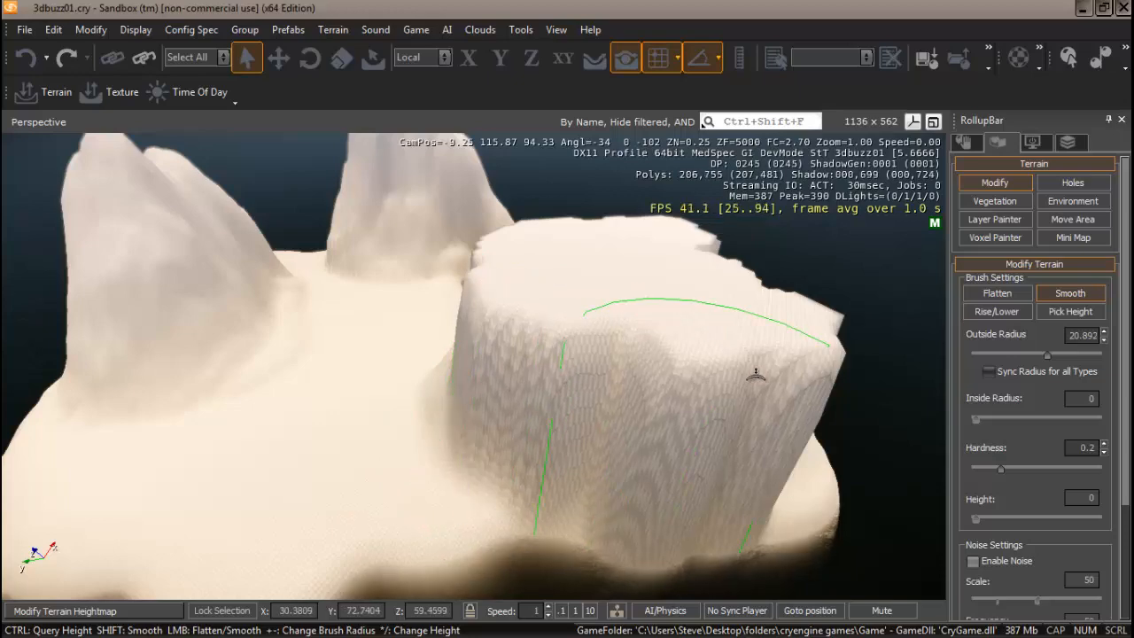
- Smooth the plateau's seaward end and the adjacent cliff face and corner
{"action": "mouse_move", "coordinate": [752, 375]}
{"action": "right_mouse_down"}
{"action": "mouse_move", "coordinate": [712, 382]}
{"action": "mouse_move", "coordinate": [732, 389]}
{"action": "mouse_move", "coordinate": [700, 381]}
{"action": "right_mouse_up"}
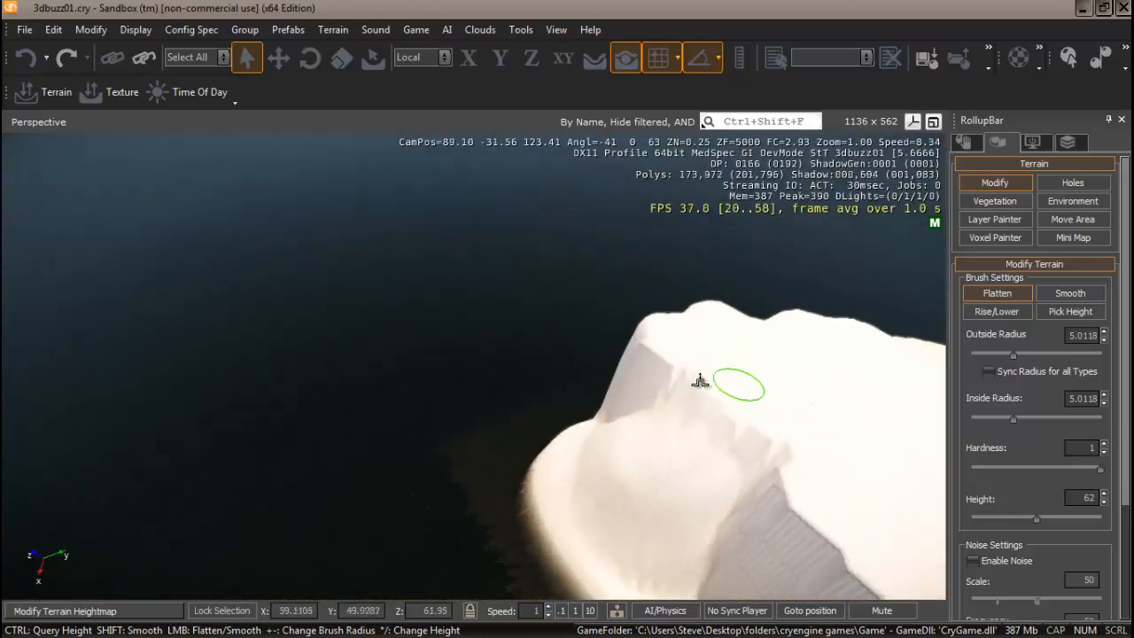
{"action": "left_click", "coordinate": [626, 399], "text": "shift"}
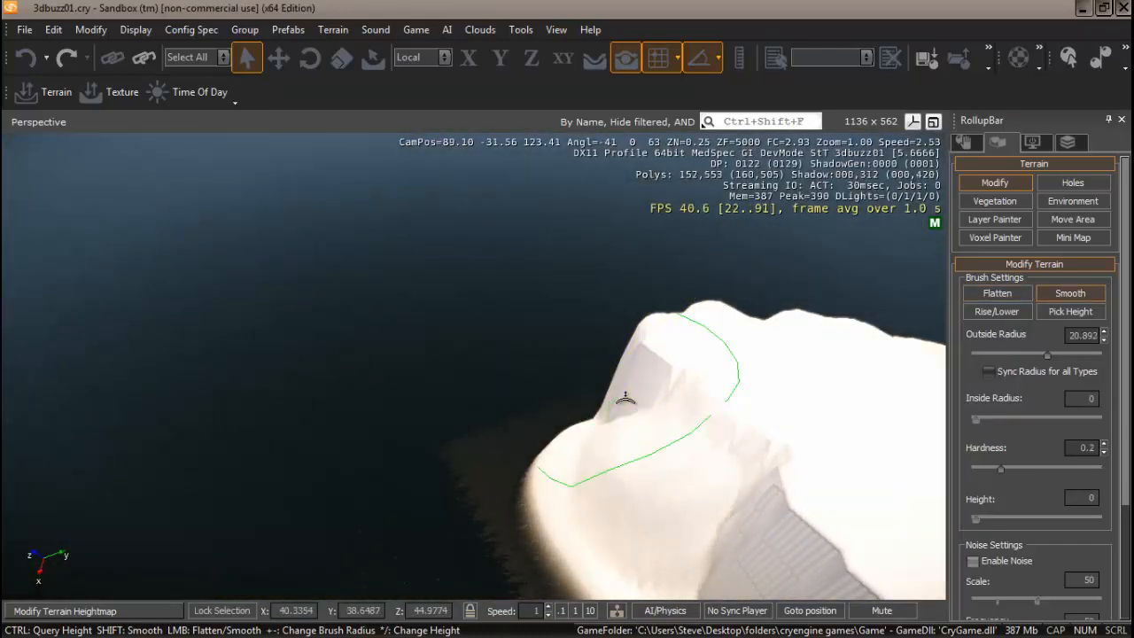
{"action": "left_click_drag", "start_coordinate": [701, 496], "coordinate": [729, 508], "text": "shift"}
{"action": "right_click_drag", "start_coordinate": [759, 524], "coordinate": [613, 479]}
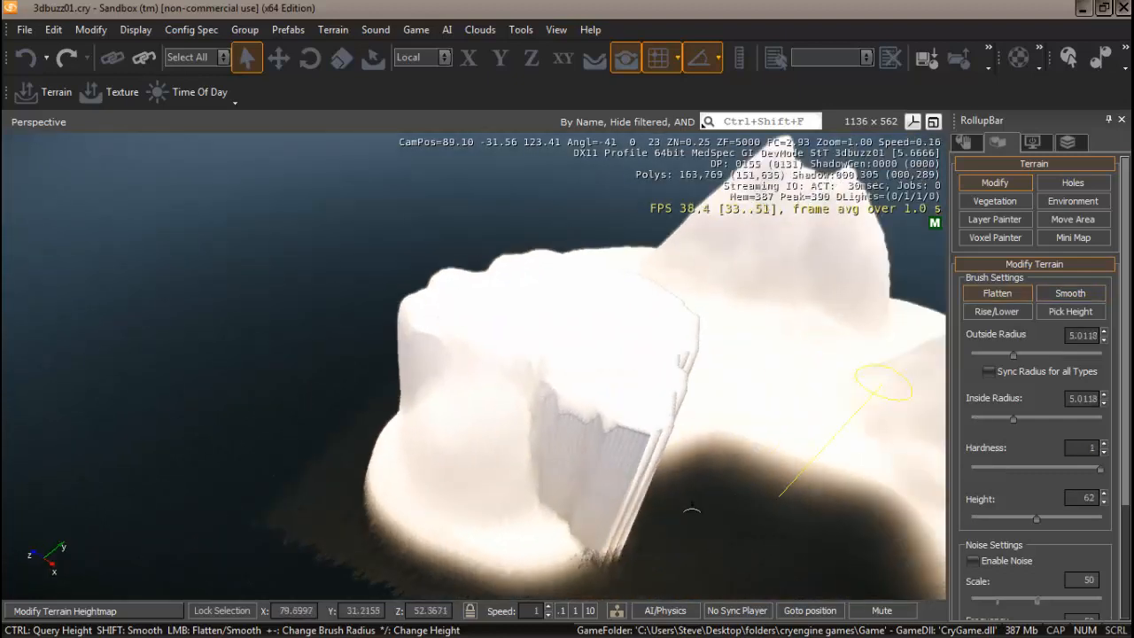
{"action": "key", "text": "shift"}
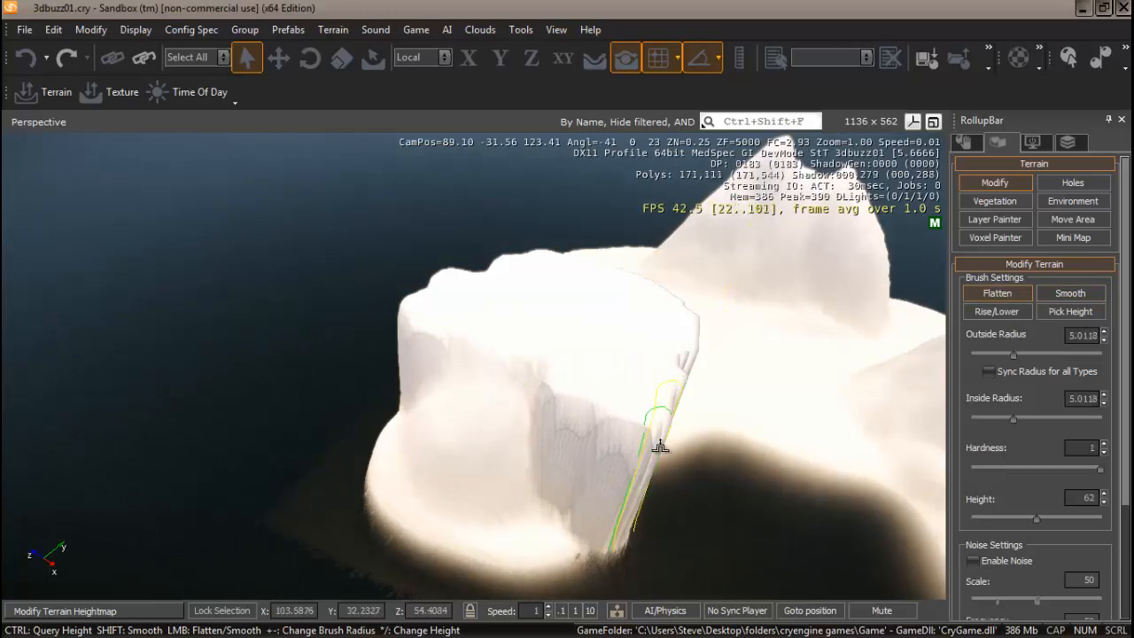
- Smooth the plateau's sharp corner and the cliff faces around toward the beach side
{"action": "mouse_move", "coordinate": [661, 448]}
{"action": "right_mouse_down"}
{"action": "mouse_move", "coordinate": [643, 448]}
{"action": "mouse_move", "coordinate": [664, 449]}
{"action": "mouse_move", "coordinate": [663, 436]}
{"action": "mouse_move", "coordinate": [636, 414]}
{"action": "right_mouse_up"}
{"action": "key", "text": "w"}
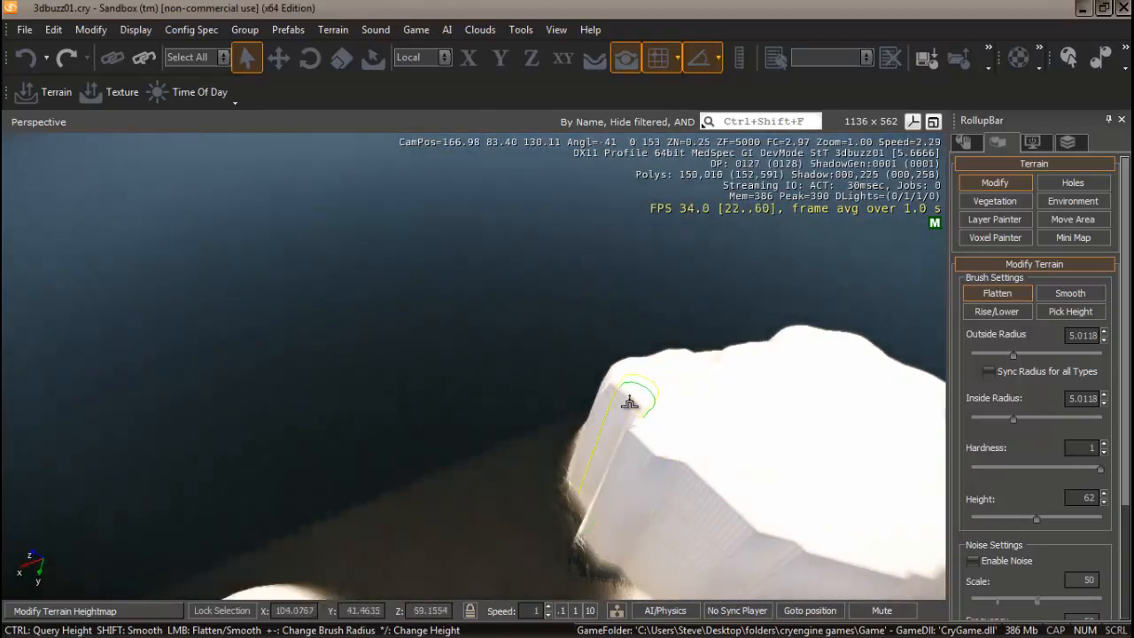
{"action": "key", "text": "shift"}
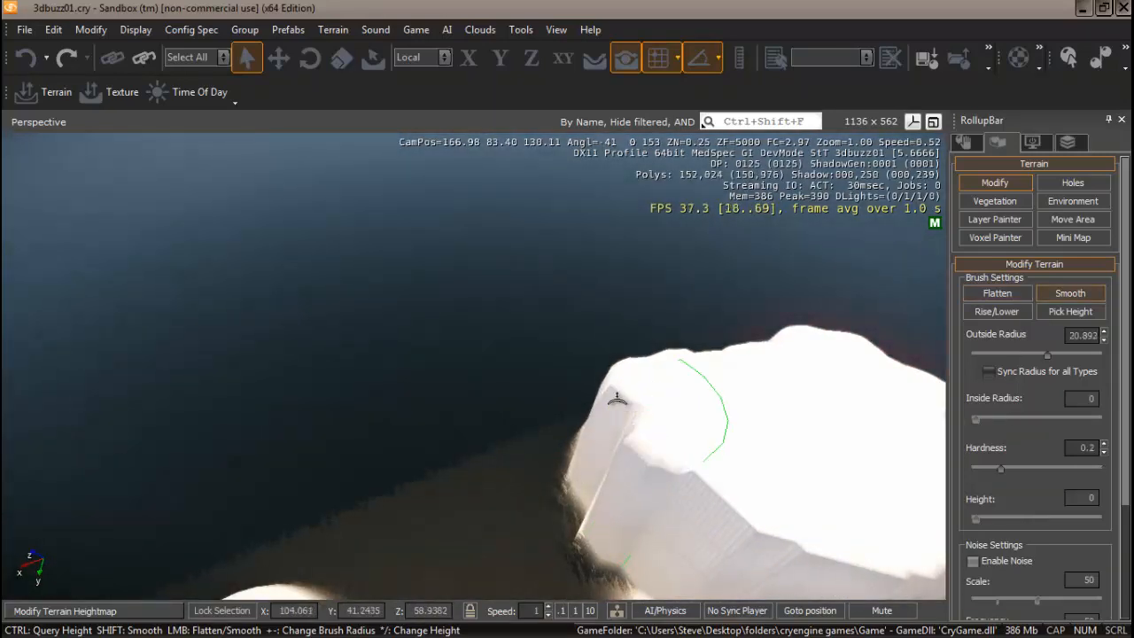
{"action": "mouse_move", "coordinate": [678, 456]}
{"action": "left_mouse_down", "text": "shift"}
{"action": "mouse_move", "coordinate": [701, 470]}
{"action": "mouse_move", "coordinate": [703, 488]}
{"action": "mouse_move", "coordinate": [753, 514]}
{"action": "left_mouse_up", "text": "shift"}
{"action": "right_click_drag", "start_coordinate": [770, 517], "coordinate": [671, 463]}
{"action": "key", "text": "shift"}
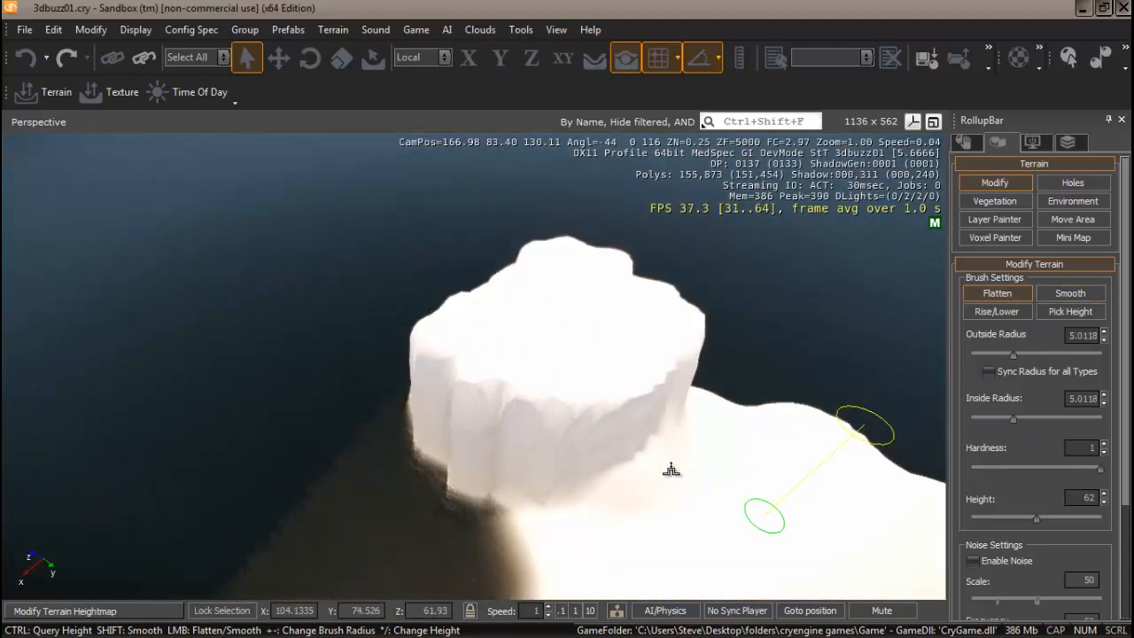
{"action": "mouse_move", "coordinate": [620, 423]}
{"action": "left_mouse_down", "text": "shift"}
{"action": "mouse_move", "coordinate": [684, 405]}
{"action": "mouse_move", "coordinate": [657, 421]}
{"action": "mouse_move", "coordinate": [689, 400]}
{"action": "mouse_move", "coordinate": [618, 442]}
{"action": "left_mouse_up", "text": "shift"}
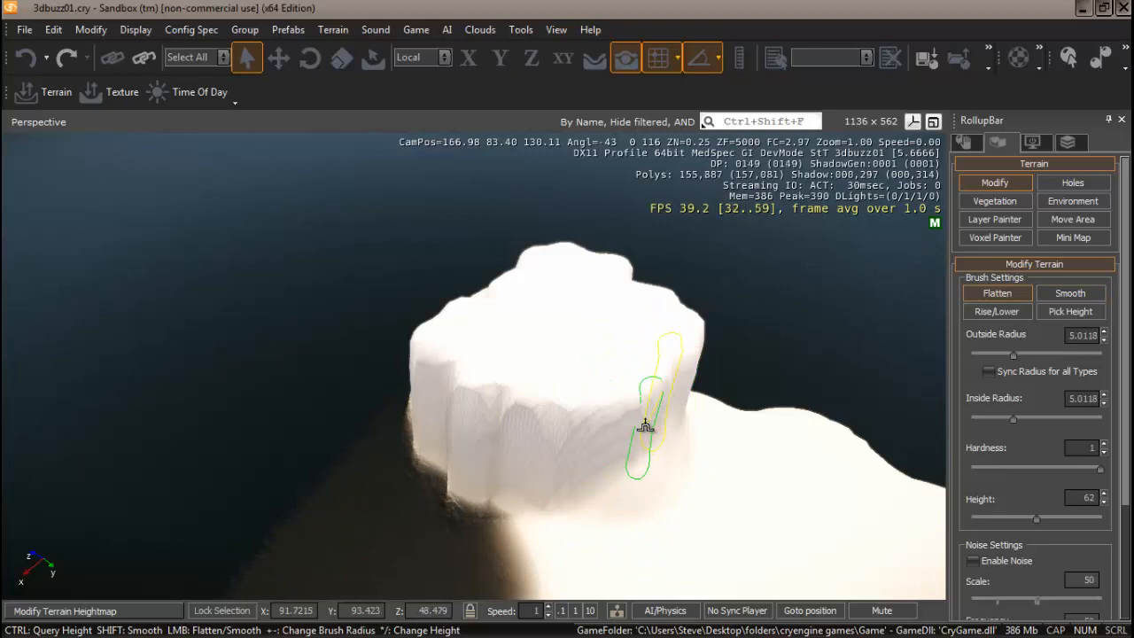
- Pick a height of 27.993 from the slope at the cliff's base and flatten a low ledge along it
{"action": "right_click_drag", "start_coordinate": [649, 432], "coordinate": [650, 432]}
{"action": "key", "text": "w"}
{"action": "key", "text": "d"}
{"action": "key", "text": "s"}
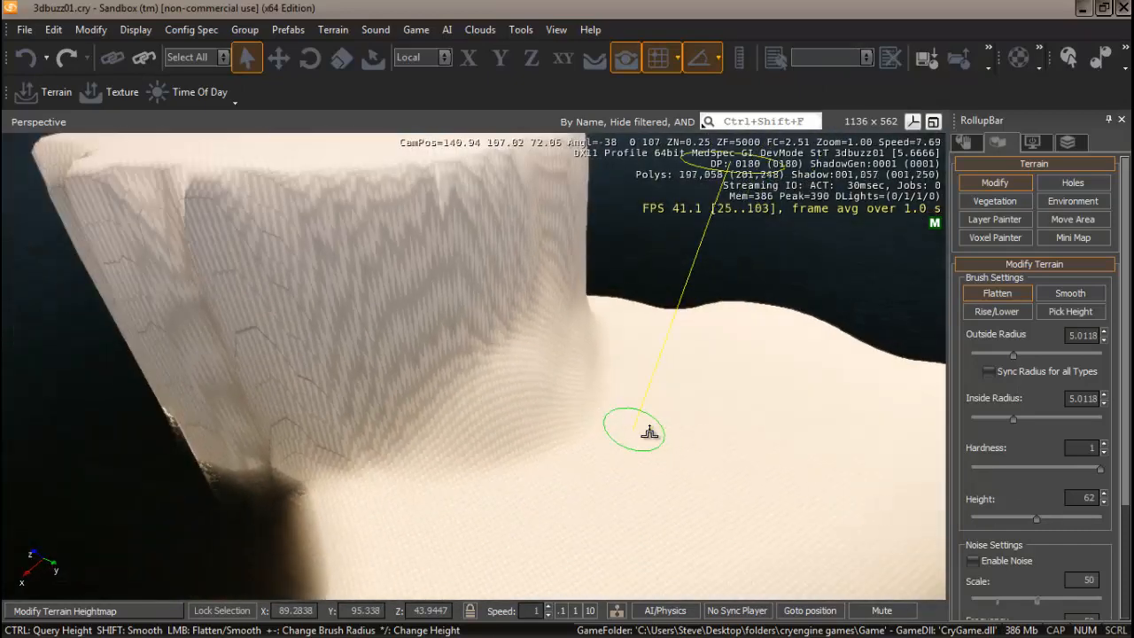
{"action": "scroll", "coordinate": [649, 433], "scroll_direction": "up", "scroll_amount": 6}
{"action": "scroll", "coordinate": [649, 432], "scroll_direction": "down", "scroll_amount": 7}
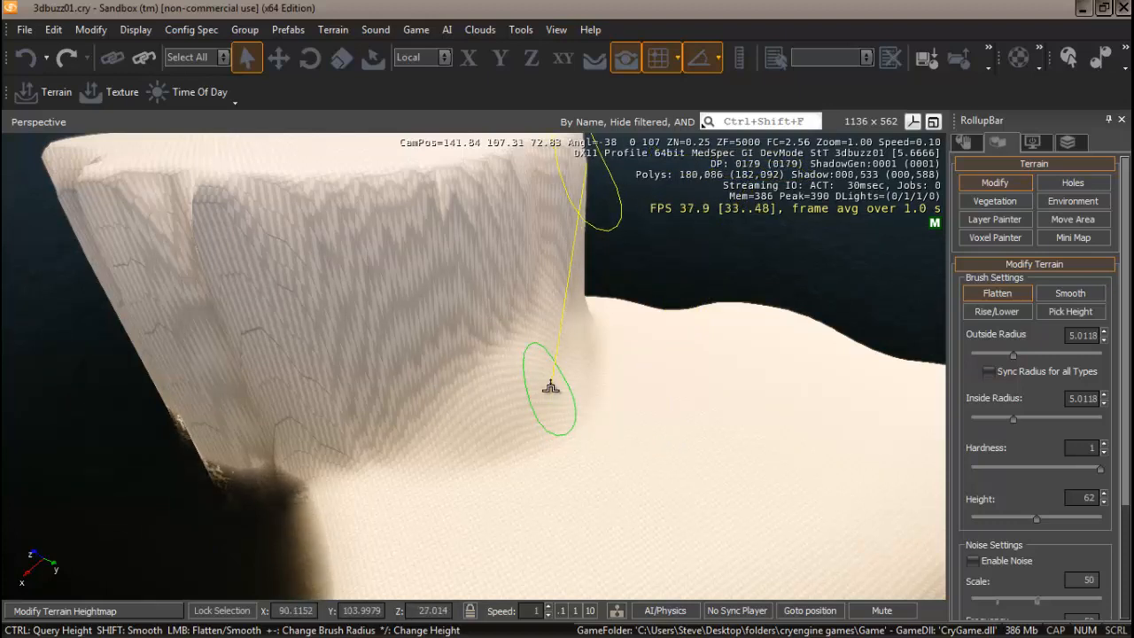
{"action": "key", "text": "ctrl"}
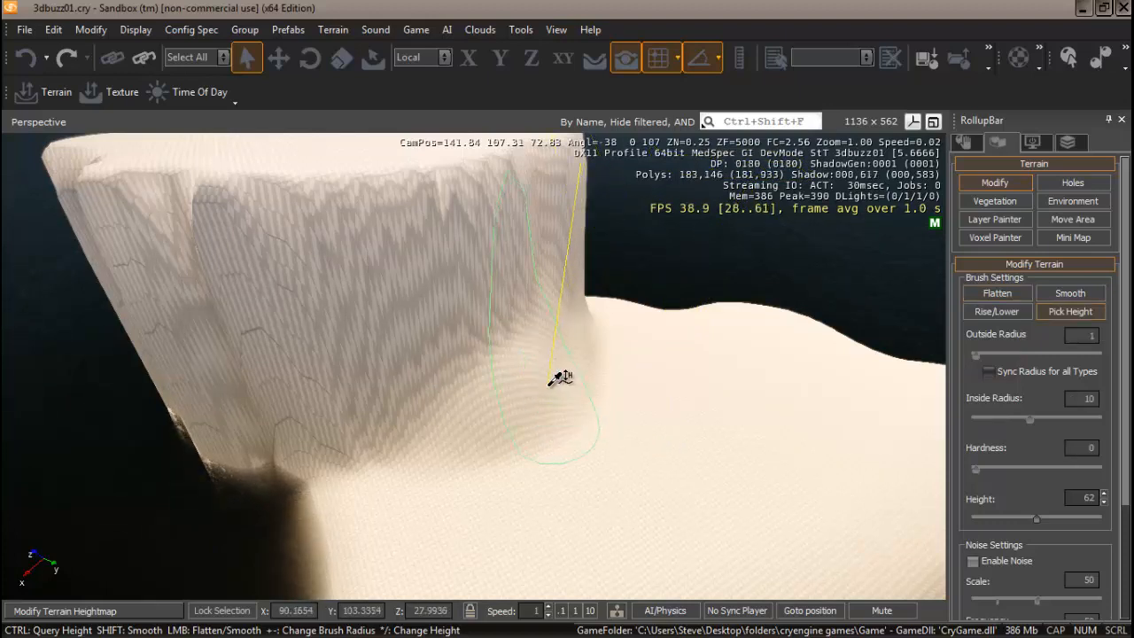
{"action": "left_click", "coordinate": [577, 399]}
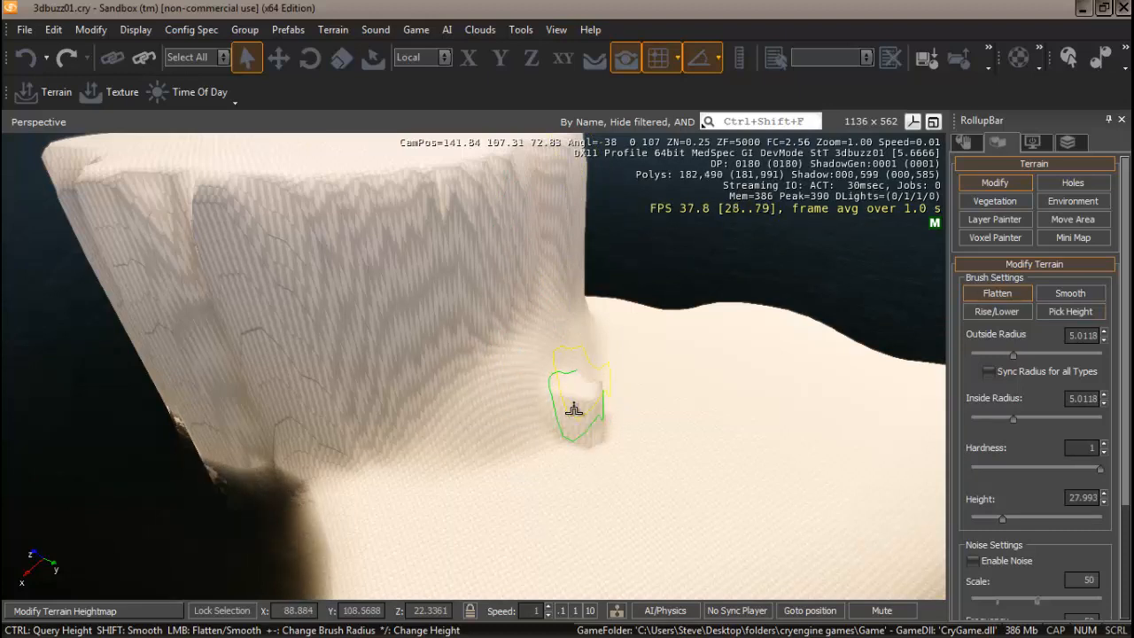
{"action": "mouse_move", "coordinate": [603, 404]}
{"action": "left_mouse_down"}
{"action": "mouse_move", "coordinate": [473, 397]}
{"action": "mouse_move", "coordinate": [461, 413]}
{"action": "mouse_move", "coordinate": [494, 403]}
{"action": "left_mouse_up"}
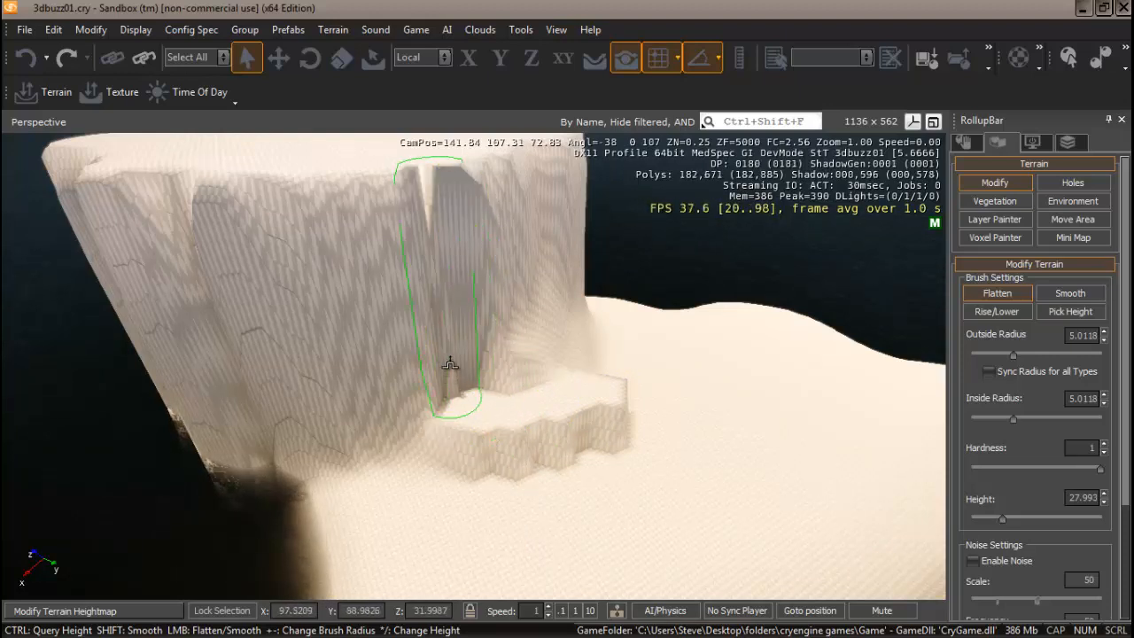
- Pick a height of 33.340 from the cliff above the low ledge and flatten a second, higher ledge beside it
{"action": "key", "text": "ctrl"}
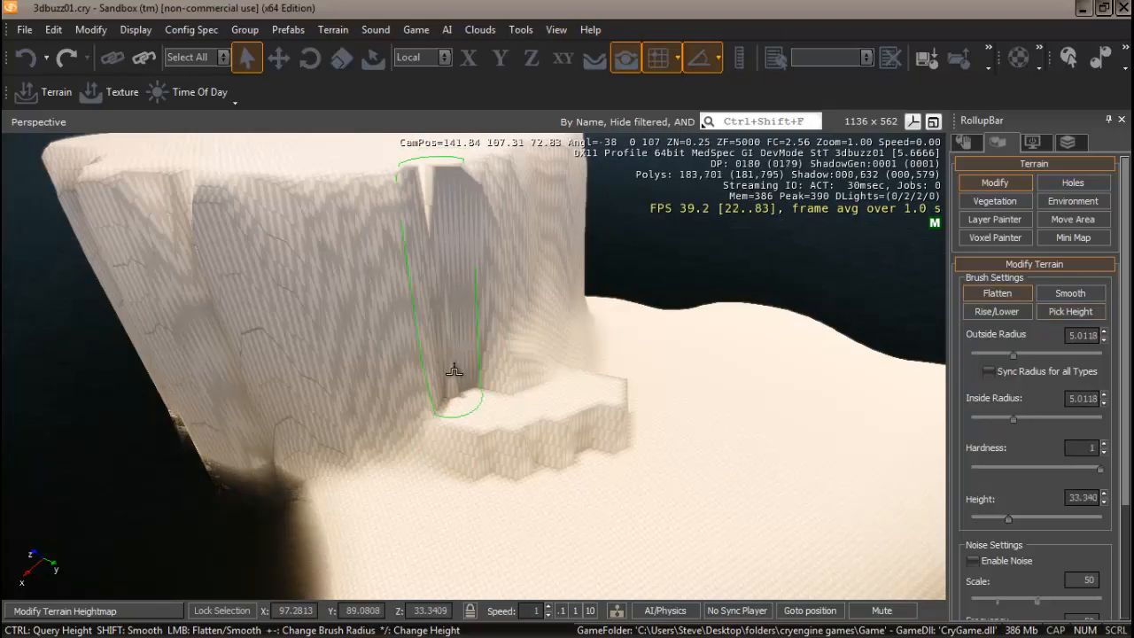
{"action": "mouse_move", "coordinate": [458, 385]}
{"action": "left_mouse_down"}
{"action": "mouse_move", "coordinate": [491, 374]}
{"action": "mouse_move", "coordinate": [419, 388]}
{"action": "mouse_move", "coordinate": [389, 363]}
{"action": "left_mouse_up"}
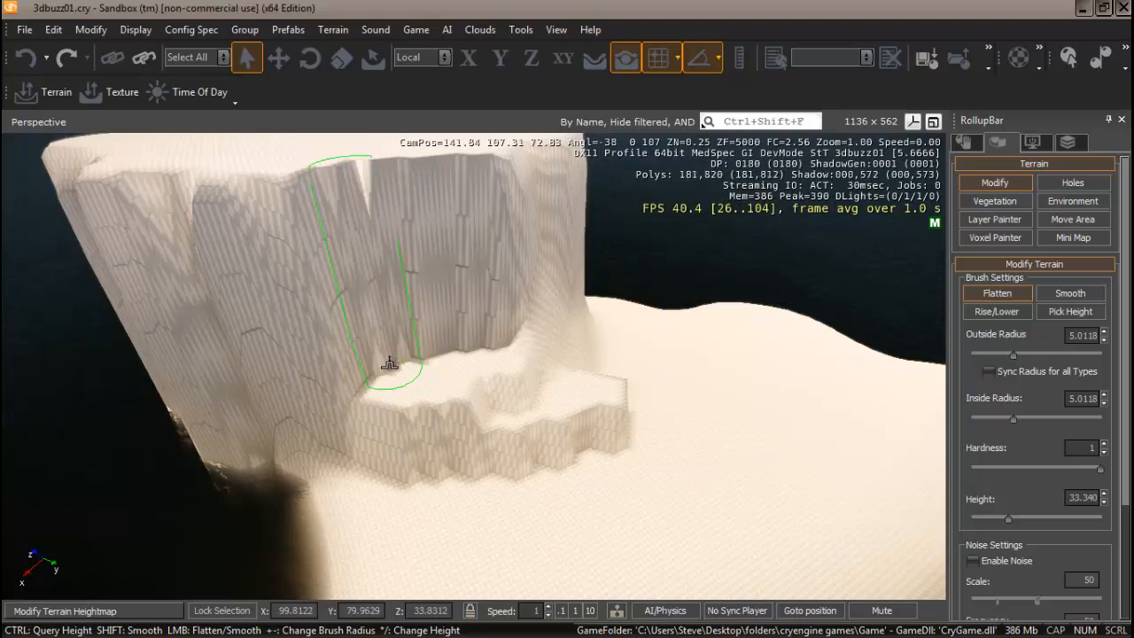
- Pick a height of 36.787 from the cliff above the second ledge and flatten a third ledge beside it
{"action": "key", "text": "ctrl"}
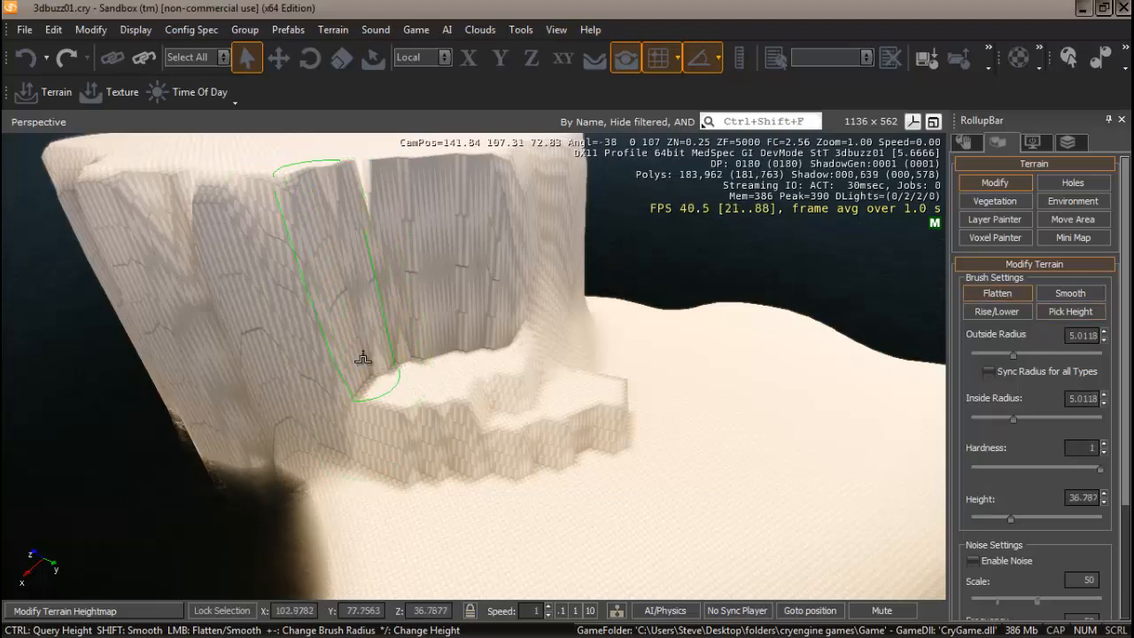
{"action": "mouse_move", "coordinate": [367, 354]}
{"action": "left_mouse_down"}
{"action": "mouse_move", "coordinate": [378, 360]}
{"action": "mouse_move", "coordinate": [345, 367]}
{"action": "mouse_move", "coordinate": [316, 355]}
{"action": "left_mouse_up"}
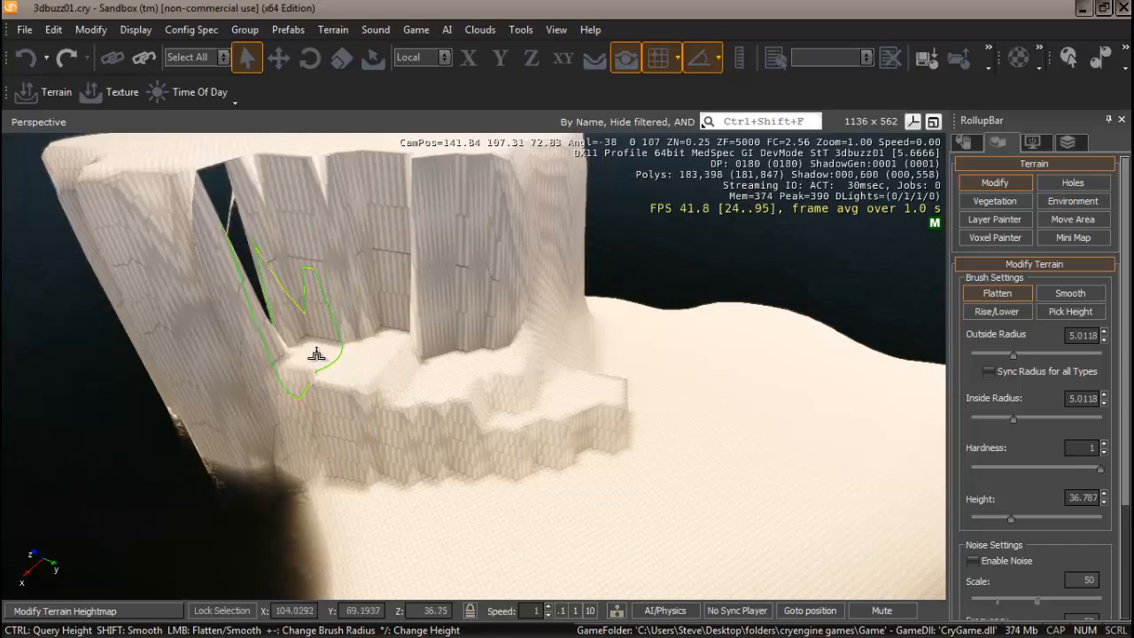
- Pick a height of 41.459 from the cliff beyond the third ledge and flatten a fourth ledge toward the sea
{"action": "right_click_drag", "start_coordinate": [312, 355], "coordinate": [270, 354]}
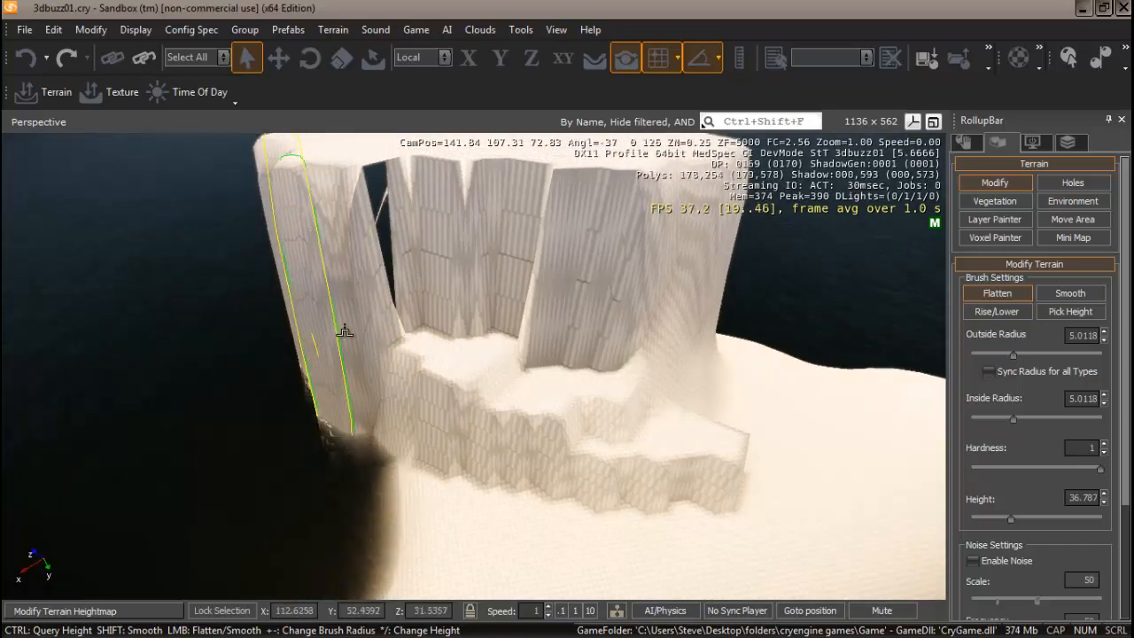
{"action": "right_click_drag", "start_coordinate": [420, 332], "coordinate": [418, 332]}
{"action": "key", "text": "w"}
{"action": "key", "text": "a"}
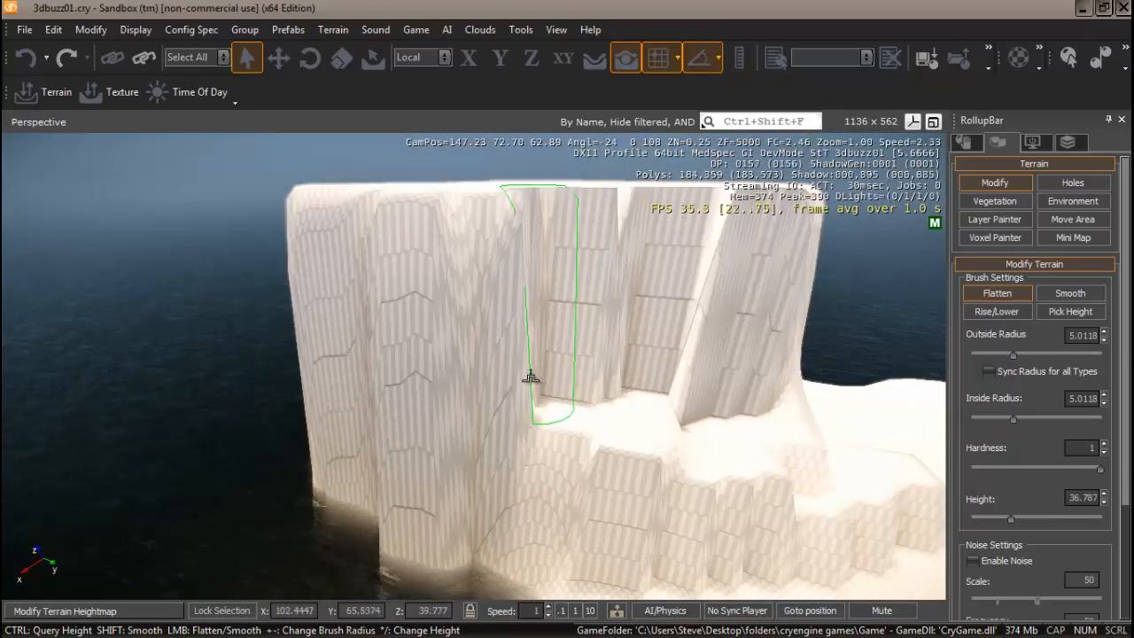
{"action": "key", "text": "ctrl"}
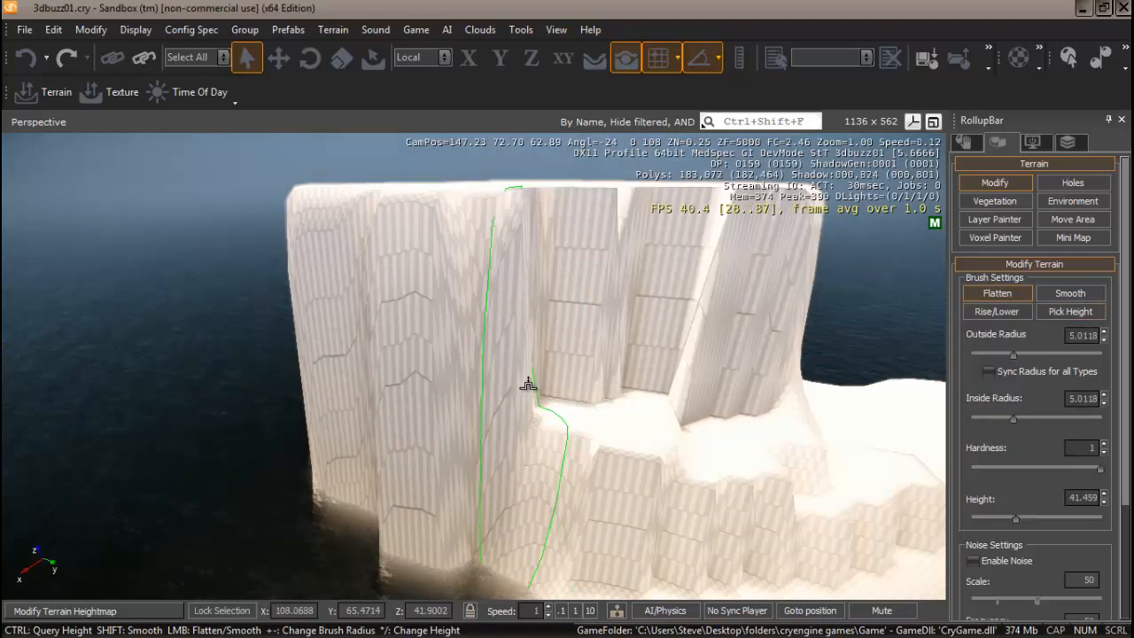
{"action": "mouse_move", "coordinate": [527, 383]}
{"action": "left_mouse_down"}
{"action": "mouse_move", "coordinate": [458, 375]}
{"action": "mouse_move", "coordinate": [424, 350]}
{"action": "left_mouse_up"}
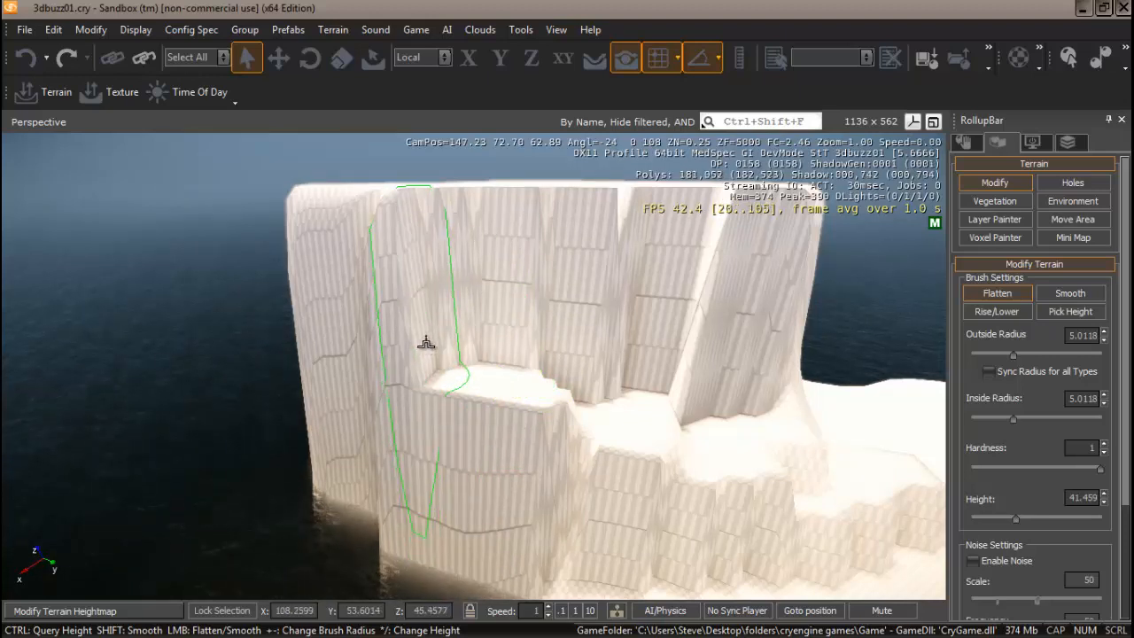
- Pick a height of 46.103 from the cliff above the fourth ledge and flatten the highest ledge at the seaward corner
{"action": "key", "text": "ctrl"}
{"action": "left_click", "coordinate": [427, 341], "text": "ctrl"}
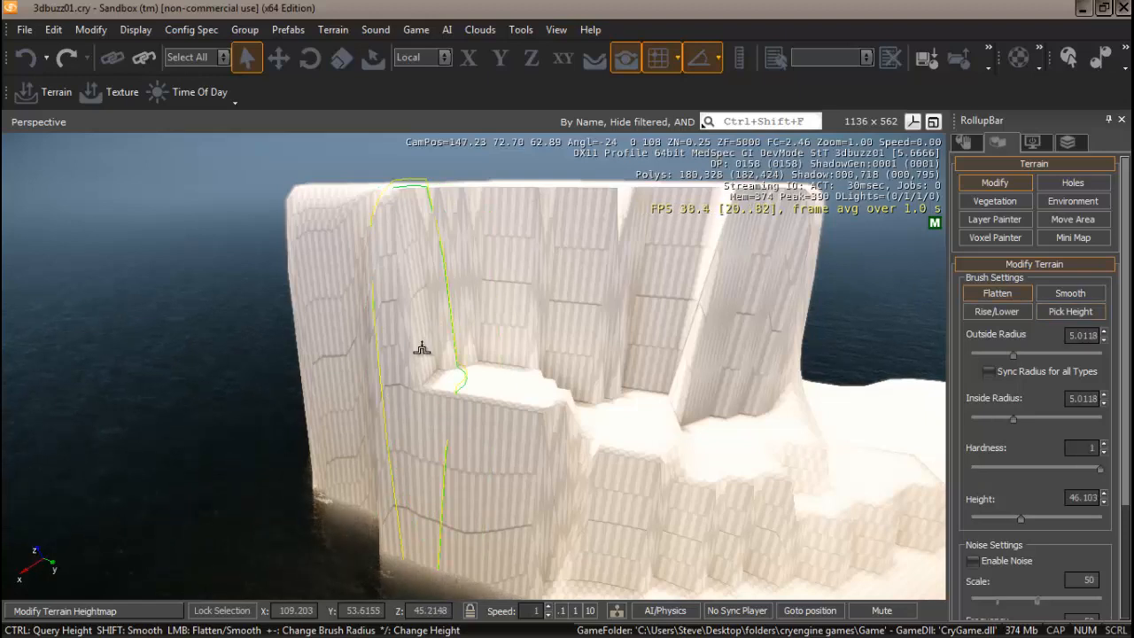
{"action": "left_click_drag", "start_coordinate": [422, 348], "coordinate": [387, 326]}
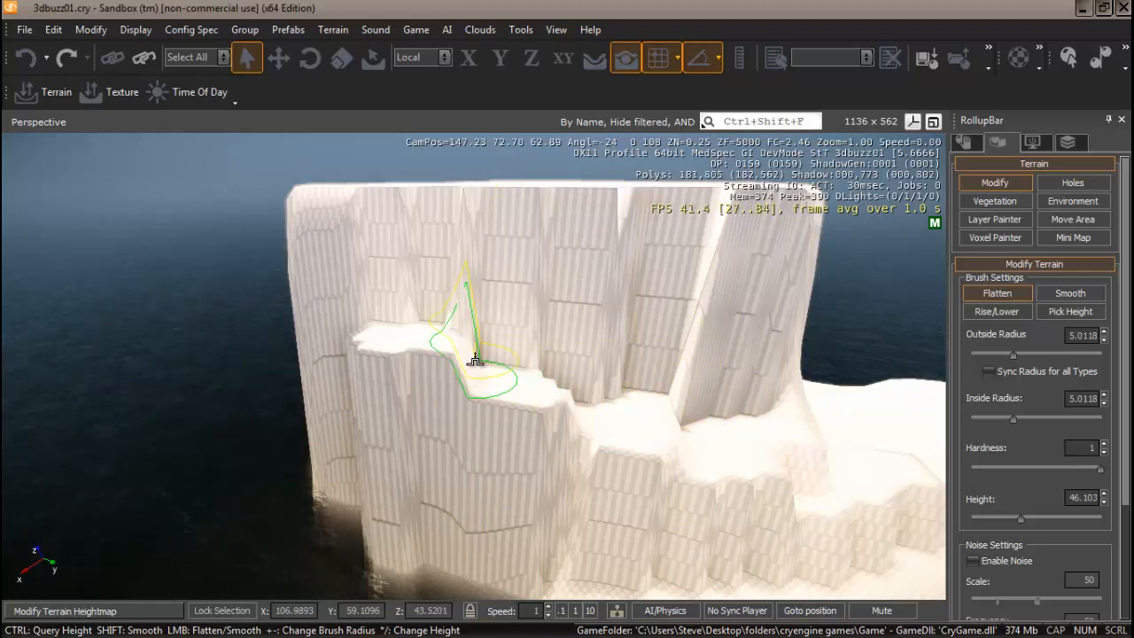
- Reduce the Flatten brush's outside radius to 3.0118 and carve intermediate steps at picked heights of 43.564 and 38.477 between the upper ledges
{"action": "key", "text": "ctrl"}
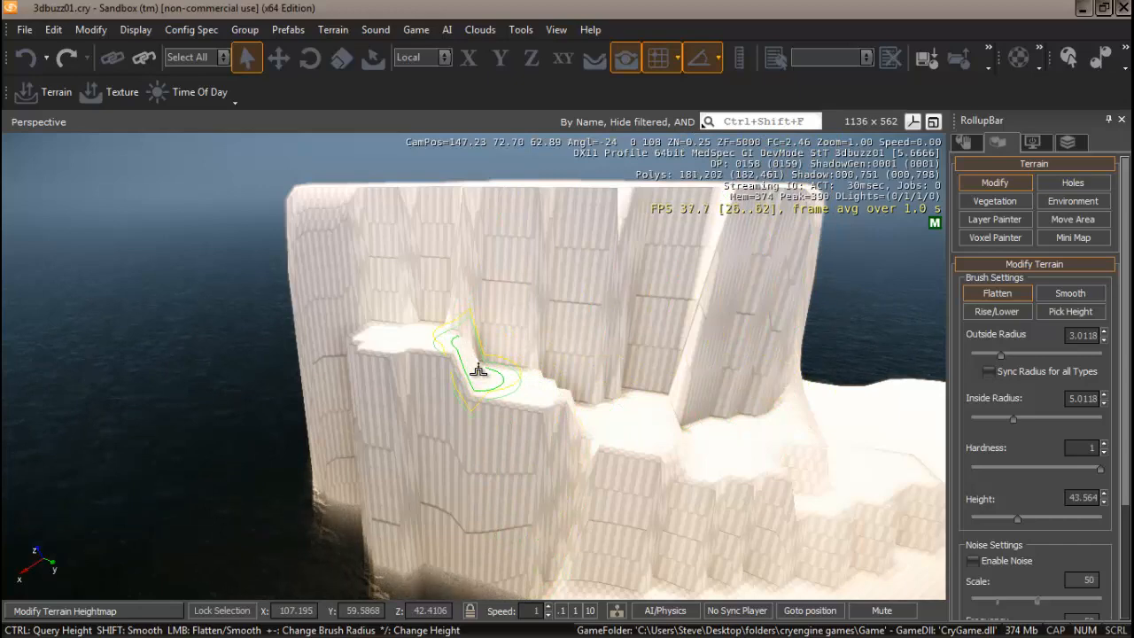
{"action": "mouse_move", "coordinate": [562, 394]}
{"action": "right_mouse_down"}
{"action": "mouse_move", "coordinate": [527, 392]}
{"action": "mouse_move", "coordinate": [553, 393]}
{"action": "right_mouse_up"}
{"action": "key", "text": "w"}
{"action": "key", "text": "d"}
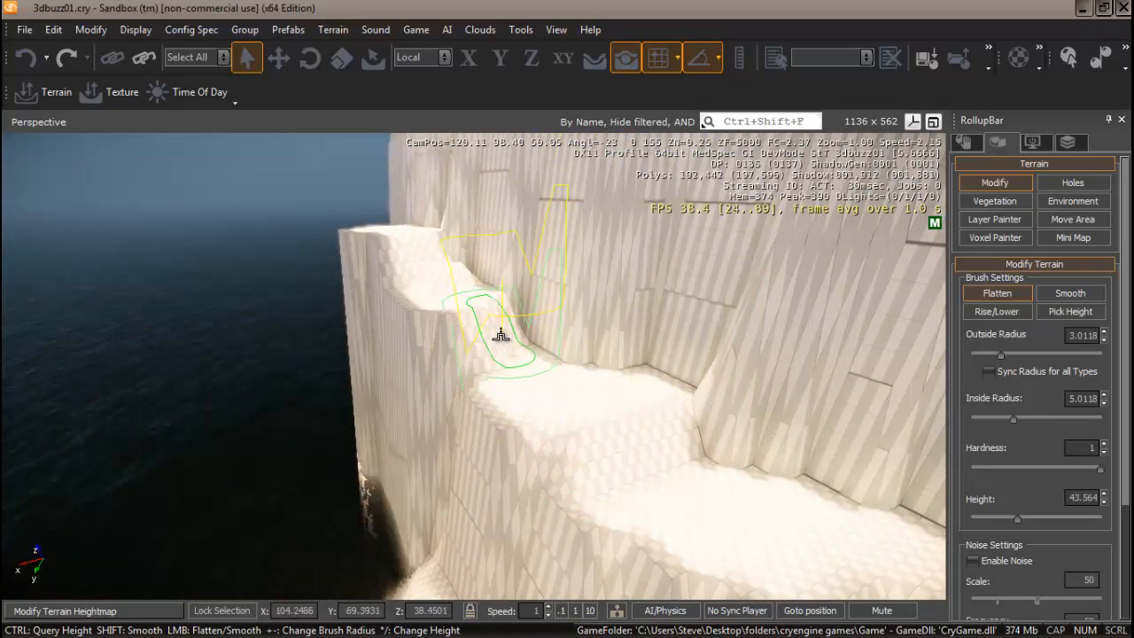
{"action": "key", "text": "ctrl"}
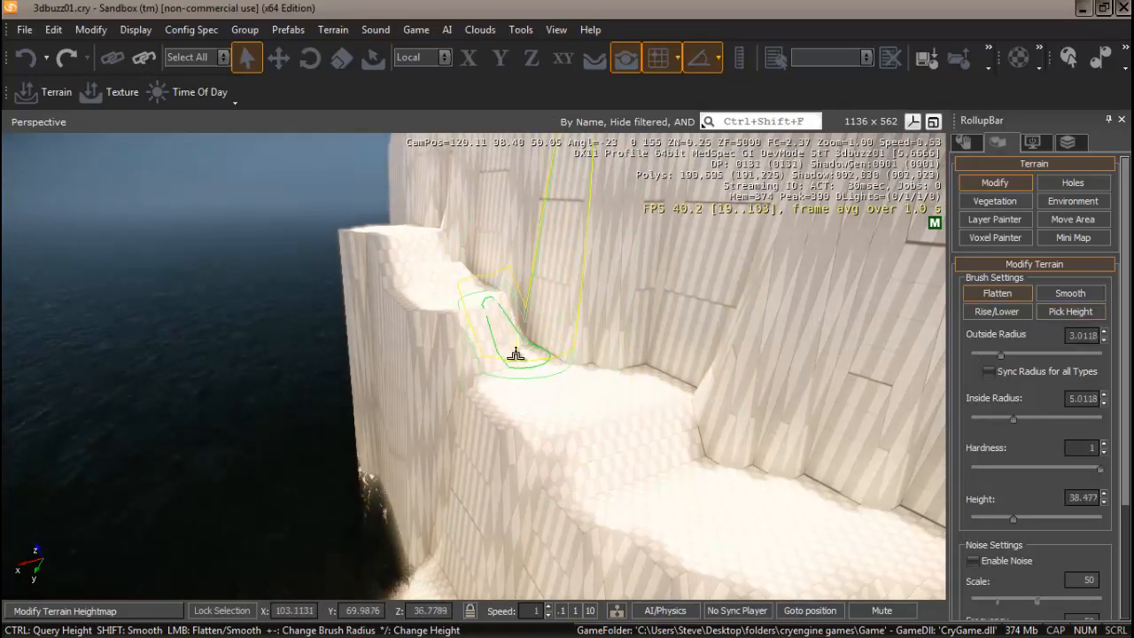
{"action": "left_click", "coordinate": [519, 353]}
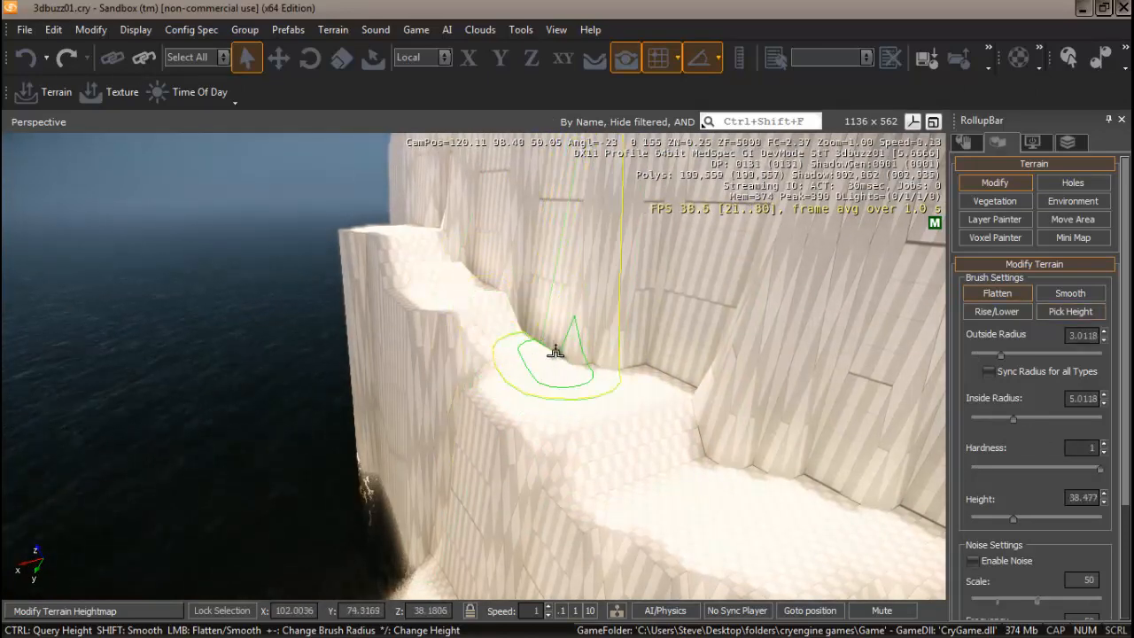
- Set the Flatten brush's outside and inside radius to 3.0902 and flatten an intermediate step at a picked height of 34.899
{"action": "left_click", "coordinate": [1012, 418]}
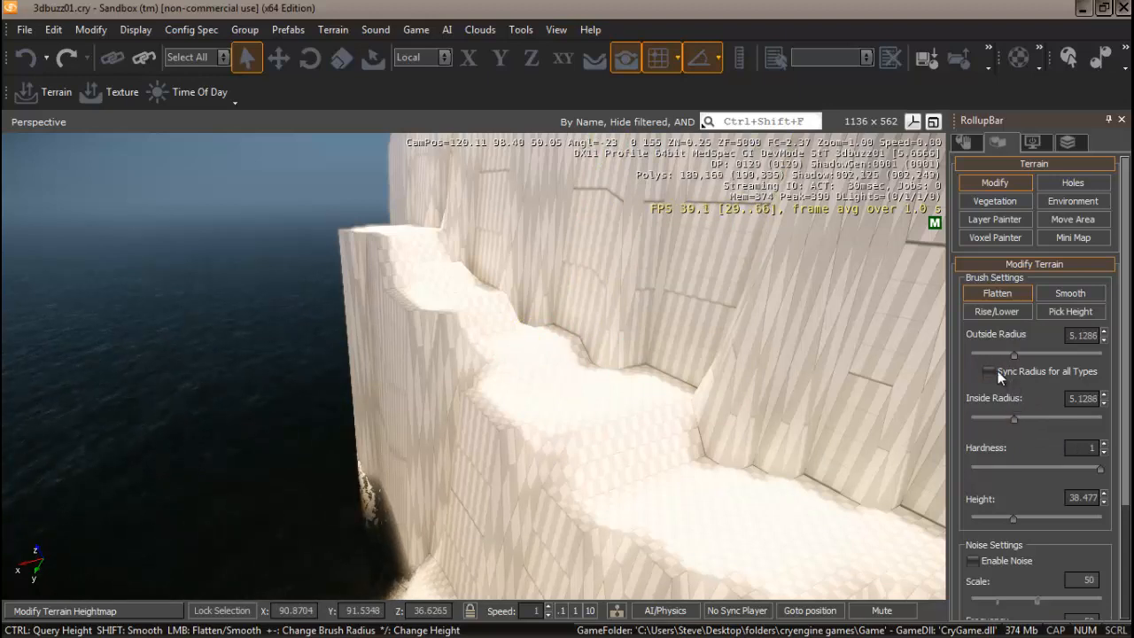
{"action": "left_click", "coordinate": [1003, 418]}
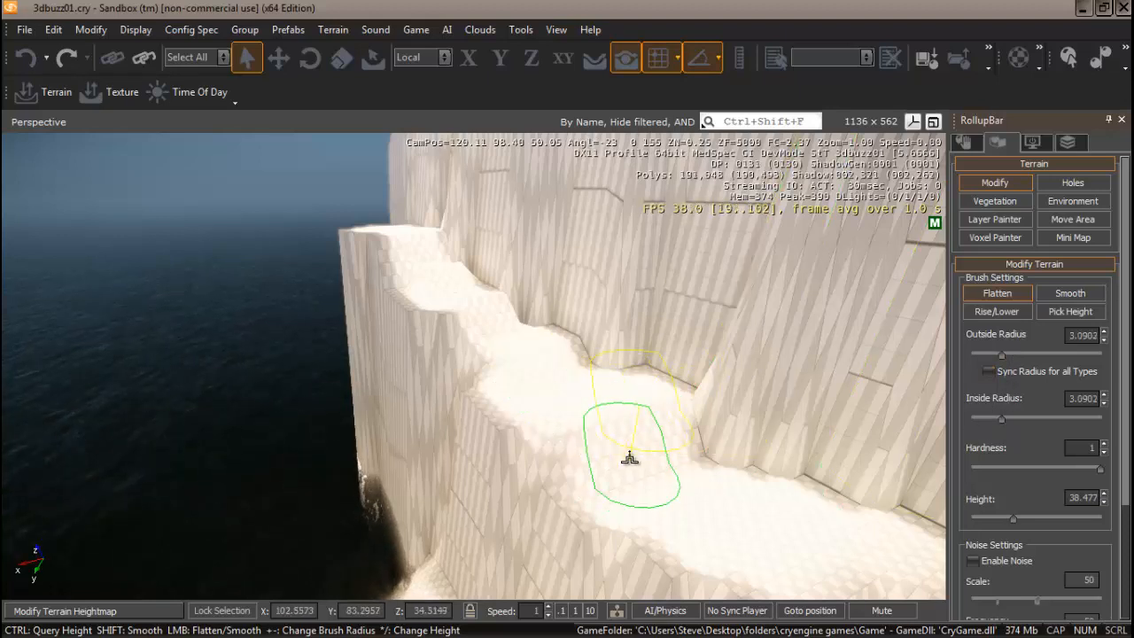
{"action": "key", "text": "ctrl"}
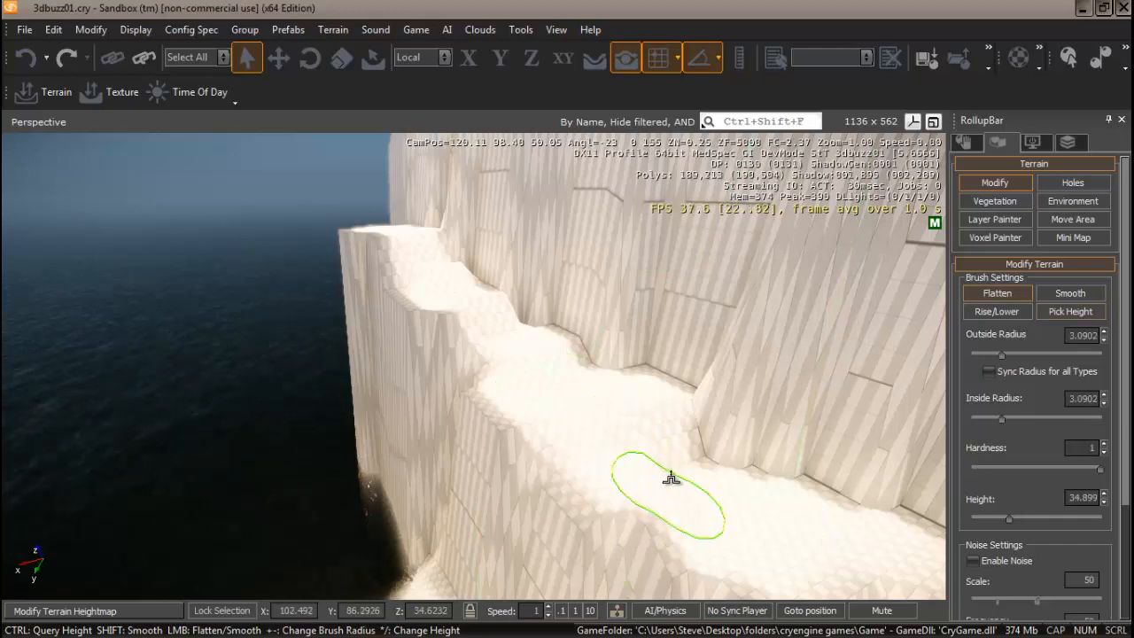
{"action": "mouse_move", "coordinate": [678, 471]}
{"action": "left_mouse_down"}
{"action": "mouse_move", "coordinate": [712, 466]}
{"action": "mouse_move", "coordinate": [777, 505]}
{"action": "left_mouse_up"}
- Pick a height of 31.022 from the drop between the two lowest ledges and flatten an intermediate step there
{"action": "mouse_move", "coordinate": [753, 495]}
{"action": "right_mouse_down"}
{"action": "mouse_move", "coordinate": [769, 502]}
{"action": "mouse_move", "coordinate": [752, 496]}
{"action": "right_mouse_up"}
{"action": "key", "text": "s"}
{"action": "key", "text": "w"}
{"action": "key", "text": "d"}
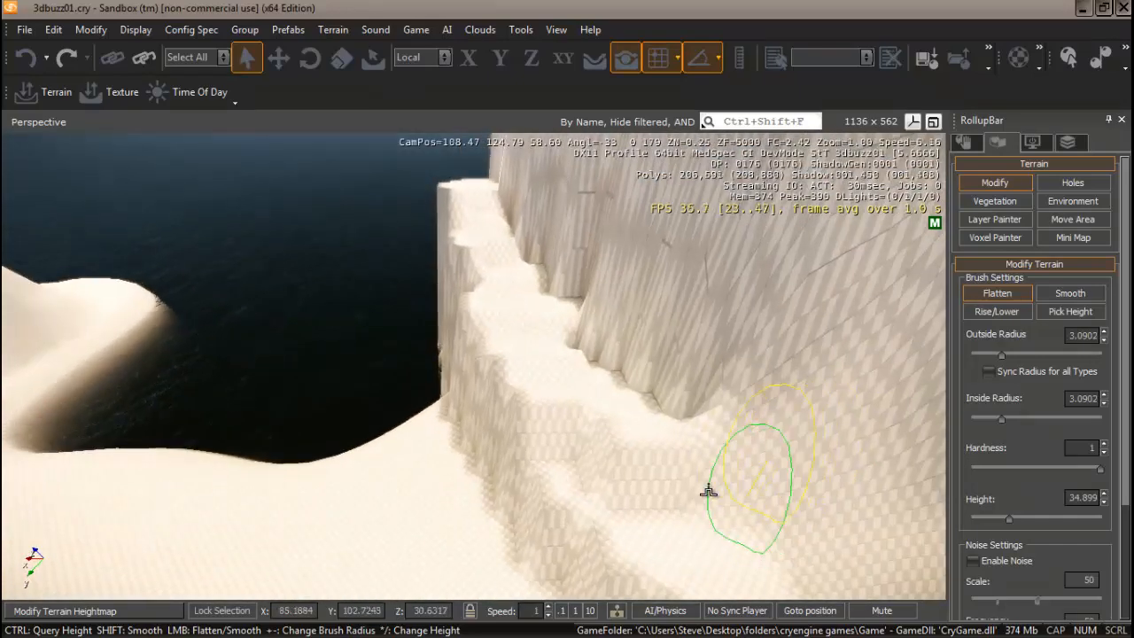
{"action": "key", "text": "ctrl"}
{"action": "left_click", "coordinate": [660, 472], "text": "ctrl"}
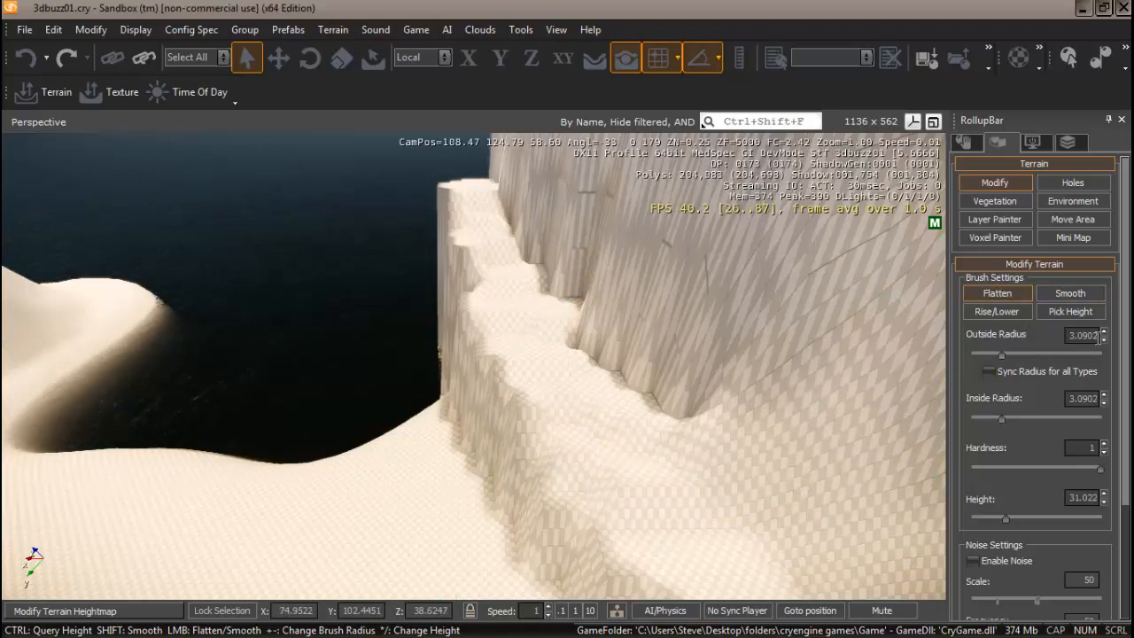
- Reduce the Smooth brush's outside radius to 3.3113 and return to the Flatten brush
{"action": "left_click", "coordinate": [1070, 294]}
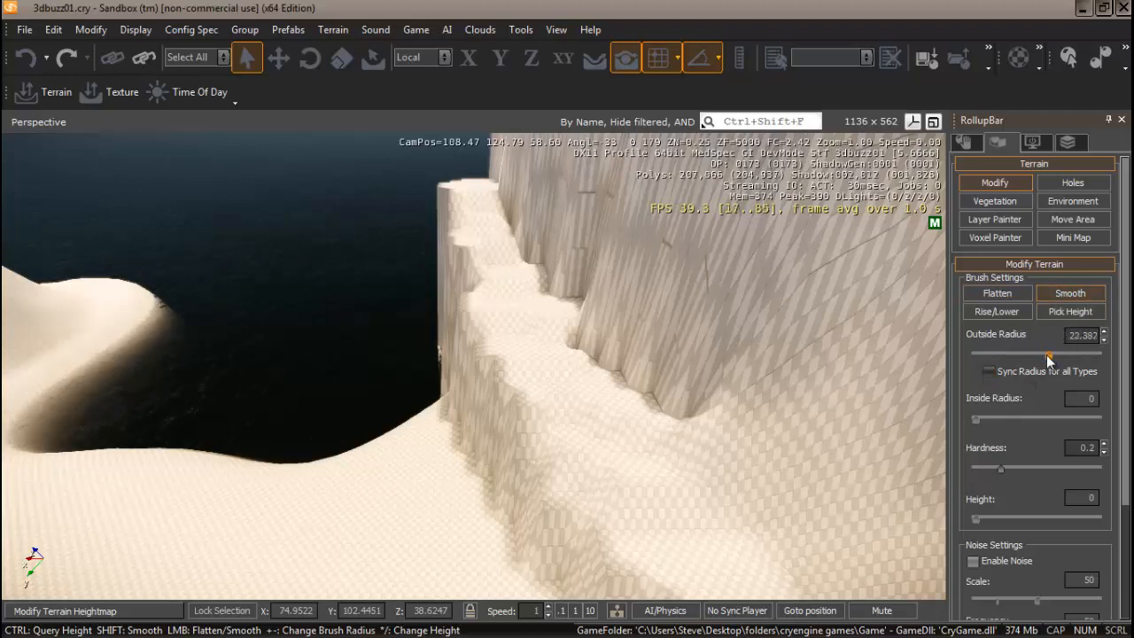
{"action": "left_click_drag", "start_coordinate": [1046, 355], "coordinate": [1018, 359]}
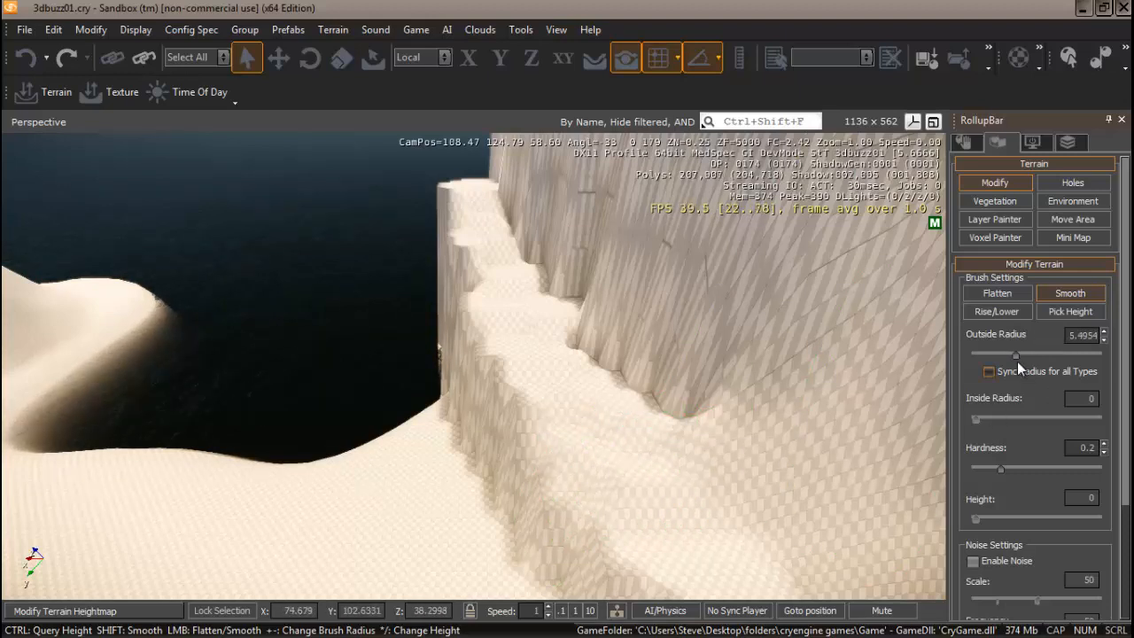
{"action": "left_click_drag", "start_coordinate": [1014, 356], "coordinate": [1011, 355]}
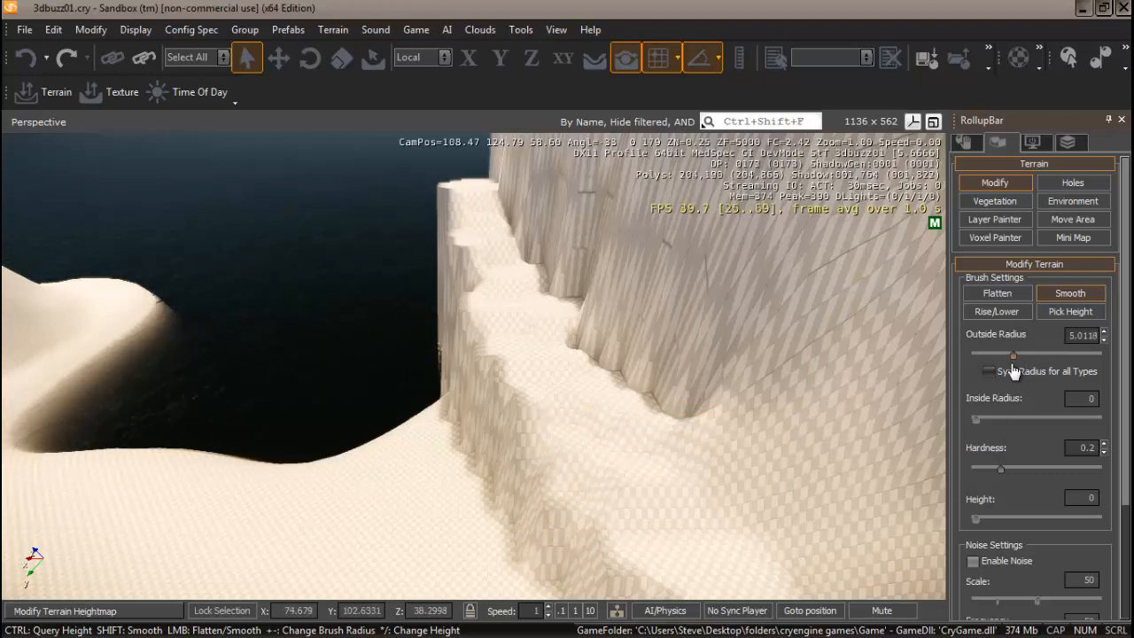
{"action": "left_click", "coordinate": [997, 292]}
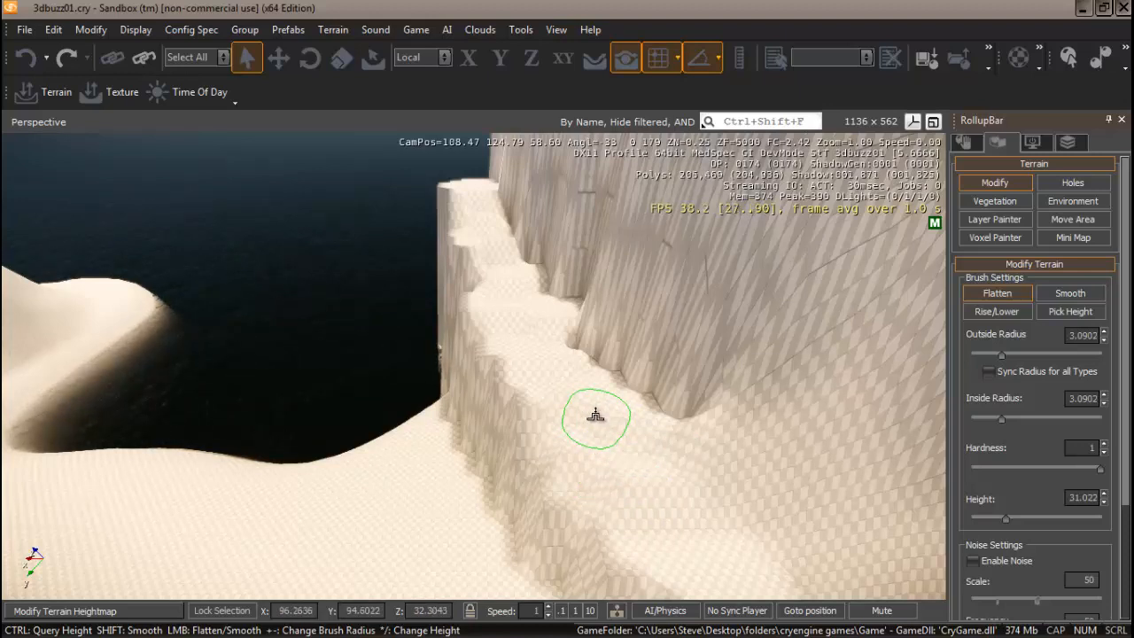
- Smooth the stepped ledges into a continuous path from the beach end up toward the highest ledge
{"action": "mouse_move", "coordinate": [598, 423]}
{"action": "left_mouse_down", "text": "shift"}
{"action": "mouse_move", "coordinate": [656, 506]}
{"action": "mouse_move", "coordinate": [702, 530]}
{"action": "mouse_move", "coordinate": [608, 435]}
{"action": "mouse_move", "coordinate": [517, 307]}
{"action": "mouse_move", "coordinate": [552, 372]}
{"action": "mouse_move", "coordinate": [617, 446]}
{"action": "mouse_move", "coordinate": [519, 328]}
{"action": "mouse_move", "coordinate": [504, 281]}
{"action": "left_mouse_up", "text": "shift"}
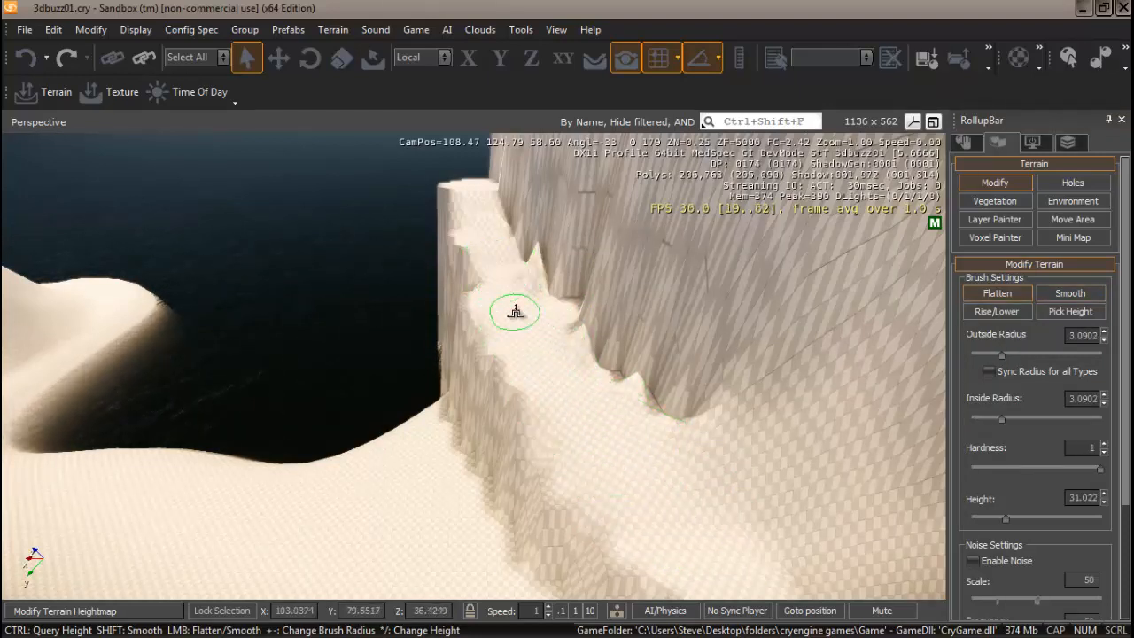
{"action": "mouse_move", "coordinate": [506, 309]}
{"action": "right_mouse_down"}
{"action": "mouse_move", "coordinate": [516, 318]}
{"action": "mouse_move", "coordinate": [506, 336]}
{"action": "mouse_move", "coordinate": [509, 316]}
{"action": "right_mouse_up"}
{"action": "key", "text": "w"}
{"action": "key", "text": "a"}
{"action": "key", "text": "w"}
{"action": "key", "text": "s"}
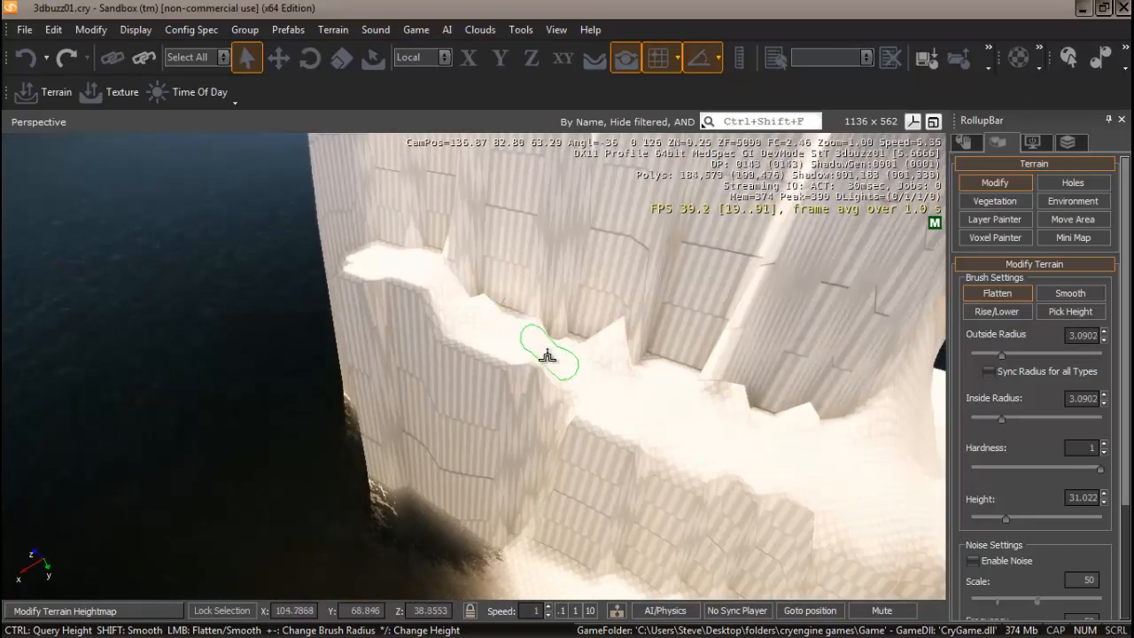
{"action": "key", "text": "shift"}
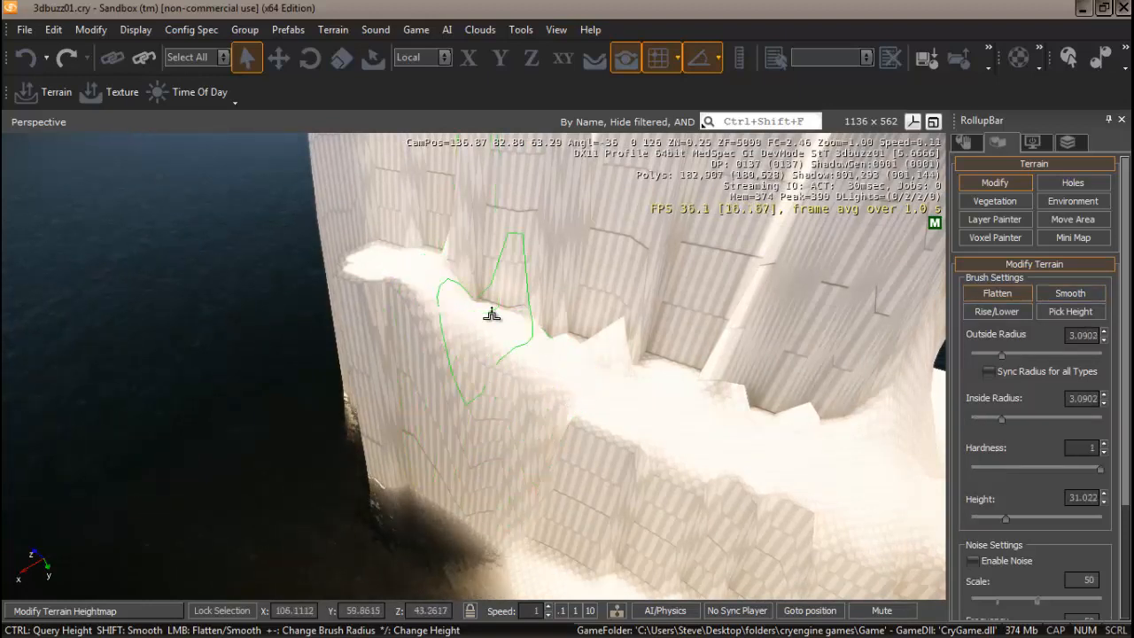
- Smooth the cliff-side edge of the path from just below the highest ledge back down toward the beach
{"action": "left_click", "coordinate": [1072, 294]}
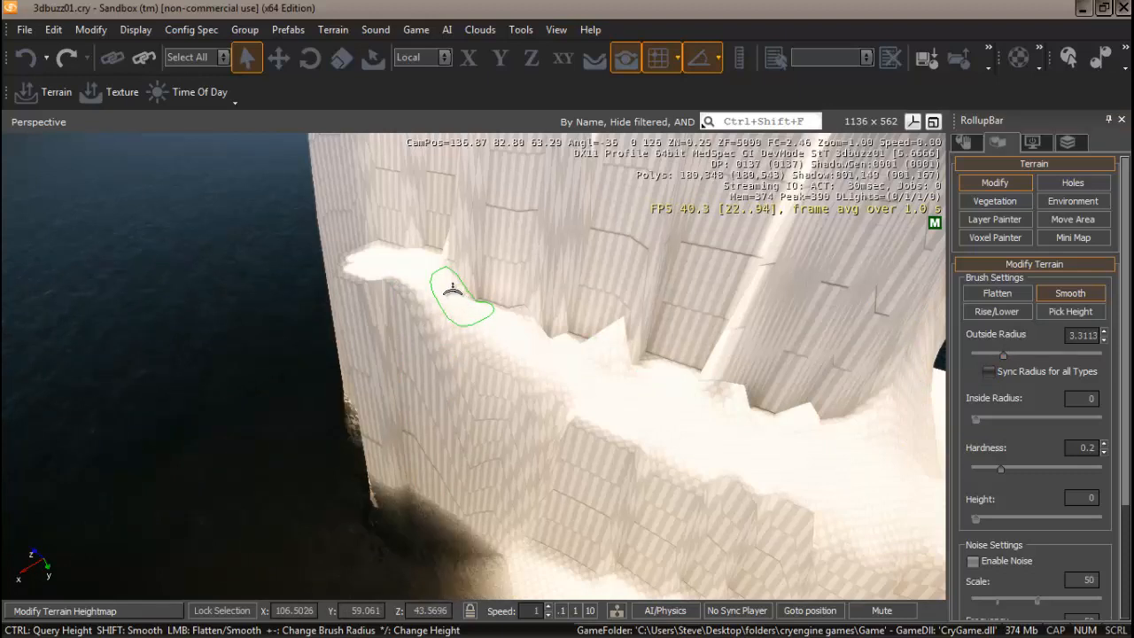
{"action": "left_click", "coordinate": [992, 293]}
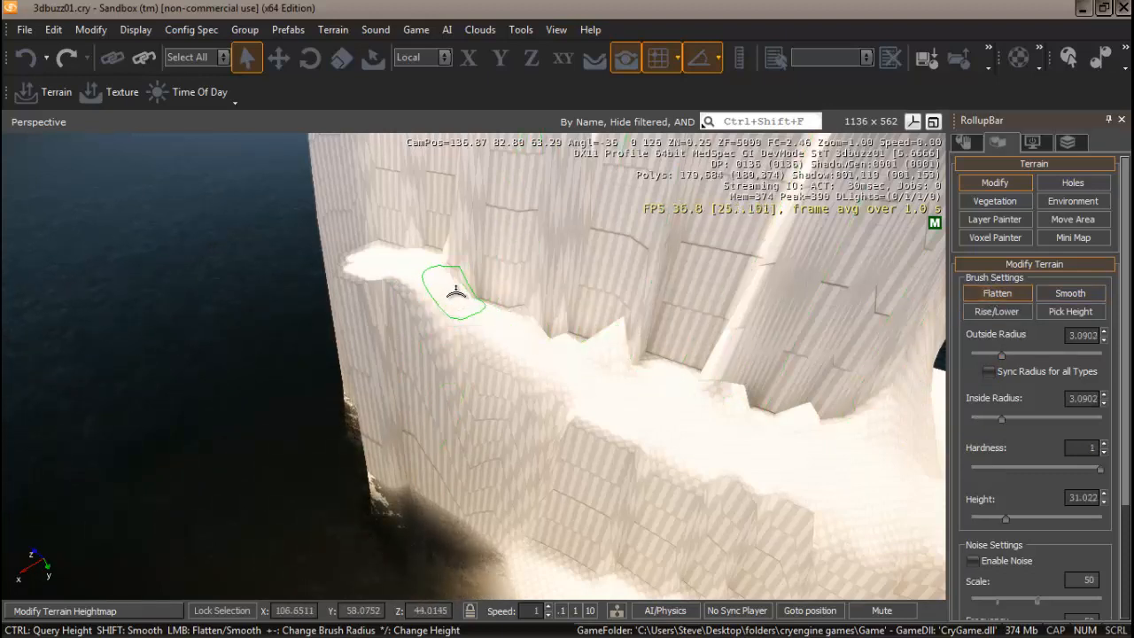
{"action": "mouse_move", "coordinate": [457, 292]}
{"action": "left_mouse_down", "text": "shift"}
{"action": "mouse_move", "coordinate": [423, 276]}
{"action": "mouse_move", "coordinate": [562, 340]}
{"action": "mouse_move", "coordinate": [551, 324]}
{"action": "mouse_move", "coordinate": [593, 359]}
{"action": "mouse_move", "coordinate": [607, 324]}
{"action": "mouse_move", "coordinate": [592, 347]}
{"action": "mouse_move", "coordinate": [576, 339]}
{"action": "mouse_move", "coordinate": [782, 438]}
{"action": "left_mouse_up", "text": "shift"}
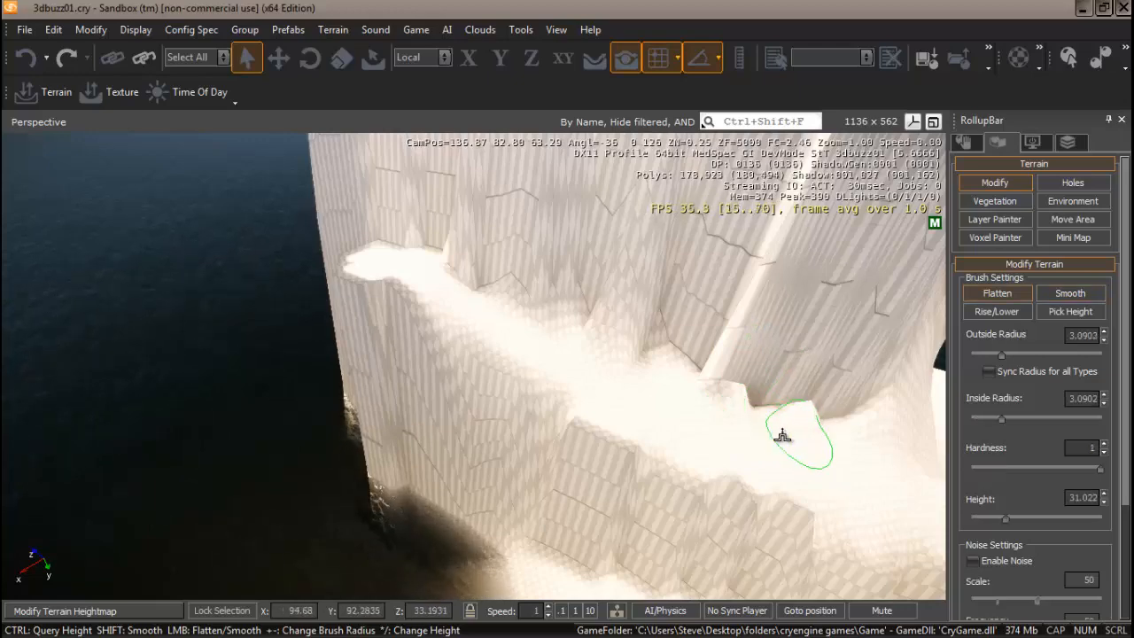
- Smooth out the remaining spikes where the lower path meets the cliff base
{"action": "right_click_drag", "start_coordinate": [782, 438], "coordinate": [779, 446]}
{"action": "key", "text": "w"}
{"action": "key", "text": "shift"}
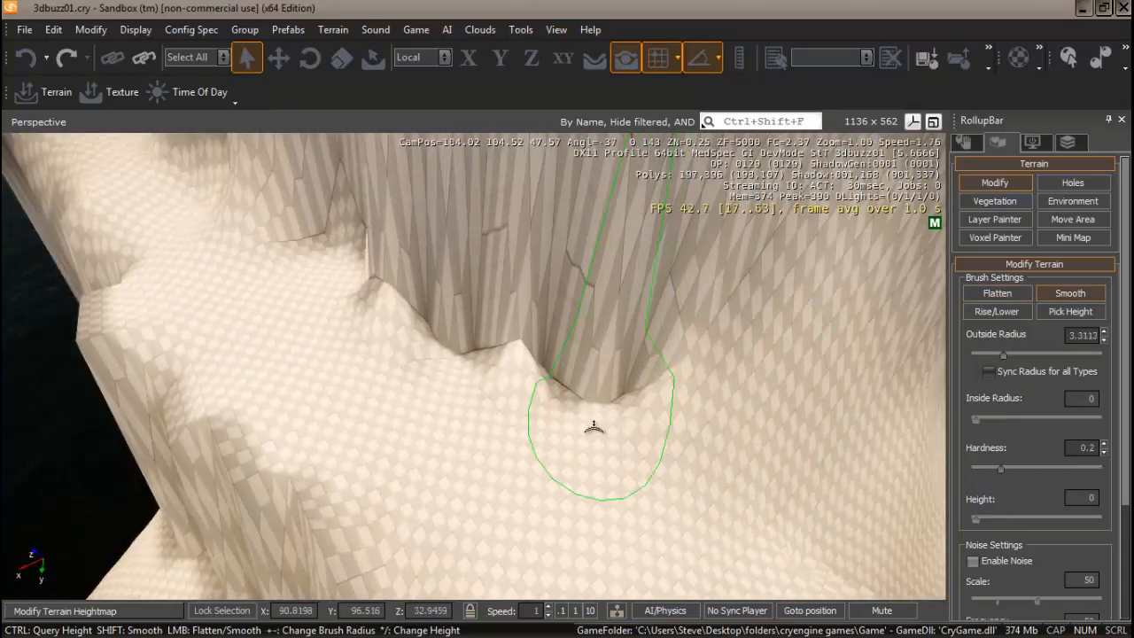
{"action": "mouse_move", "coordinate": [617, 425]}
{"action": "left_mouse_down", "text": "shift"}
{"action": "mouse_move", "coordinate": [577, 425]}
{"action": "mouse_move", "coordinate": [508, 395]}
{"action": "mouse_move", "coordinate": [521, 391]}
{"action": "mouse_move", "coordinate": [451, 372]}
{"action": "mouse_move", "coordinate": [517, 385]}
{"action": "mouse_move", "coordinate": [501, 387]}
{"action": "left_mouse_up", "text": "shift"}
{"action": "mouse_move", "coordinate": [398, 334]}
{"action": "left_mouse_down", "text": "shift"}
{"action": "mouse_move", "coordinate": [377, 316]}
{"action": "mouse_move", "coordinate": [382, 325]}
{"action": "left_mouse_up", "text": "shift"}
{"action": "mouse_move", "coordinate": [440, 404]}
{"action": "right_mouse_down"}
{"action": "mouse_move", "coordinate": [468, 405]}
{"action": "mouse_move", "coordinate": [483, 426]}
{"action": "right_mouse_up"}
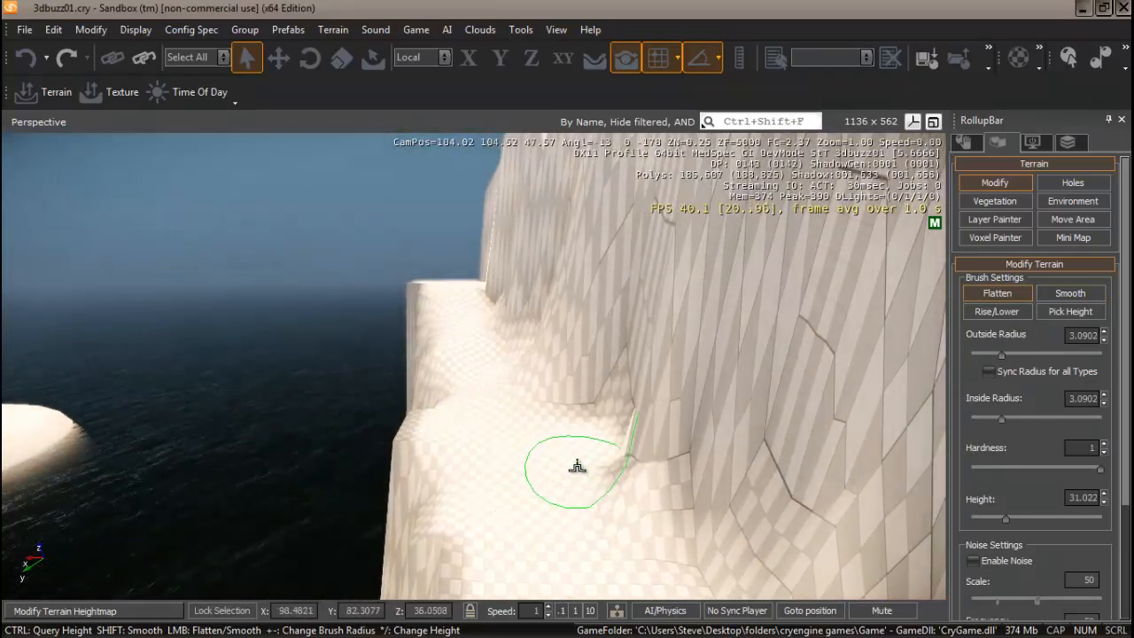
- Examine the carved cliff path and the island's other mountains from out over the water
{"action": "mouse_move", "coordinate": [572, 459]}
{"action": "right_mouse_down"}
{"action": "mouse_move", "coordinate": [613, 458]}
{"action": "mouse_move", "coordinate": [572, 456]}
{"action": "right_mouse_up"}
{"action": "key", "text": "w"}
{"action": "key", "text": "w"}
{"action": "key", "text": "s"}
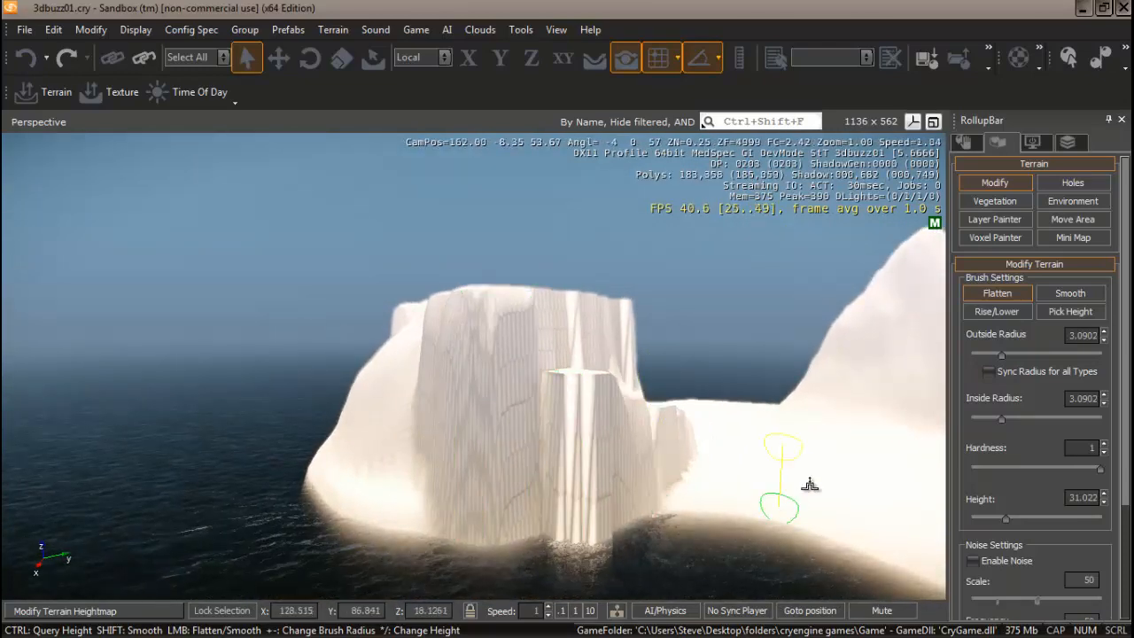
{"action": "mouse_move", "coordinate": [815, 476]}
{"action": "right_mouse_down"}
{"action": "mouse_move", "coordinate": [851, 481]}
{"action": "mouse_move", "coordinate": [838, 485]}
{"action": "right_mouse_up"}
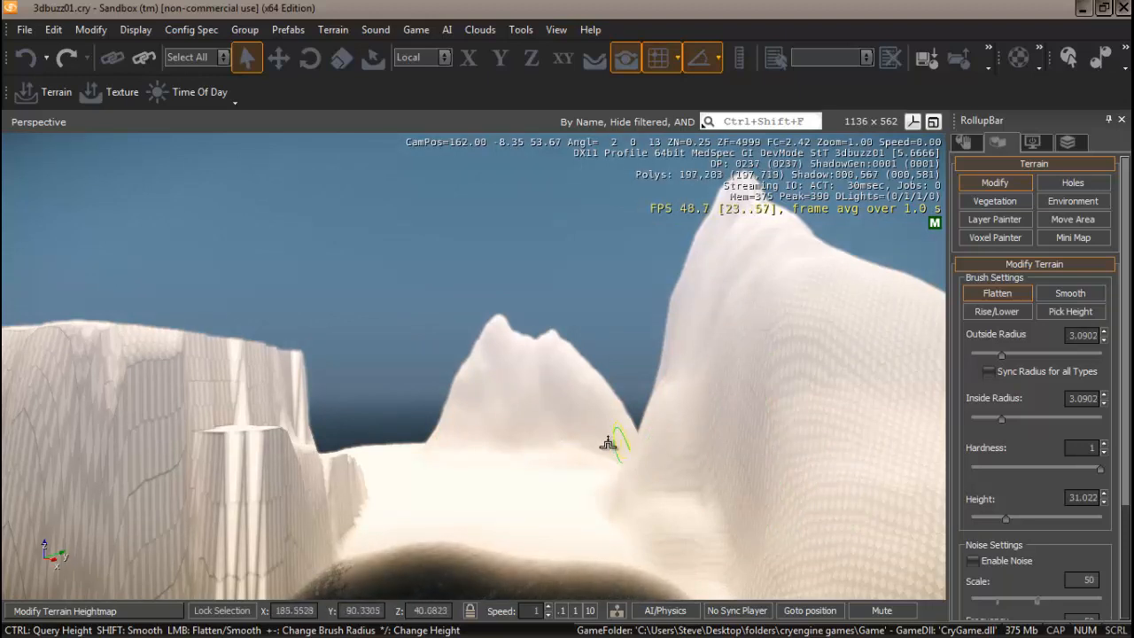
{"action": "right_click_drag", "start_coordinate": [608, 443], "coordinate": [555, 421]}
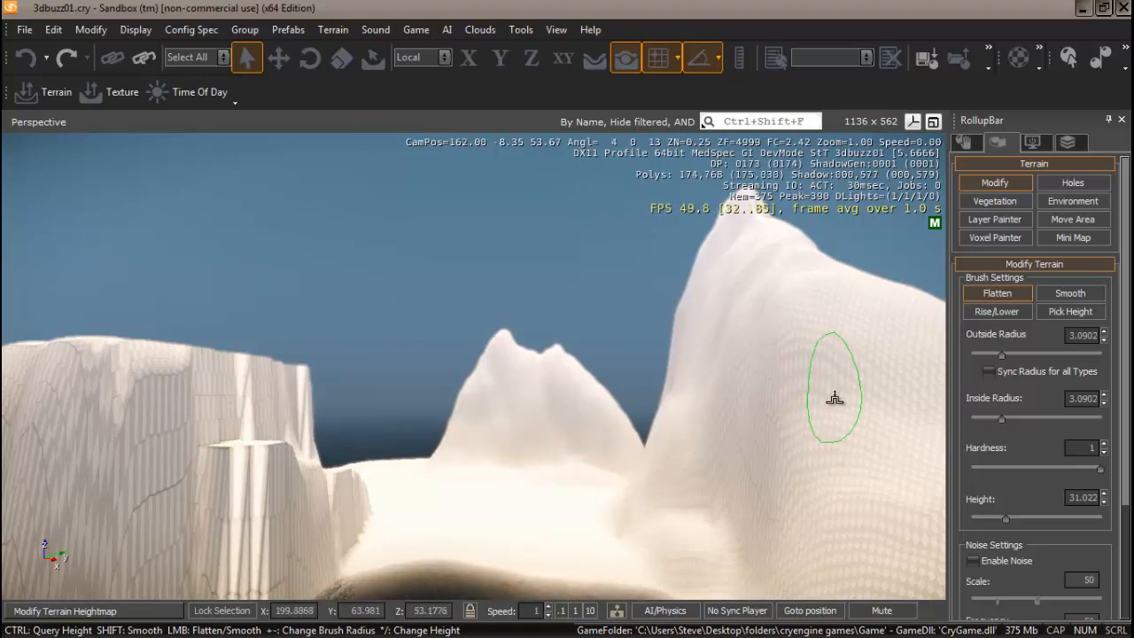
{"action": "right_click_drag", "start_coordinate": [830, 400], "coordinate": [787, 372]}
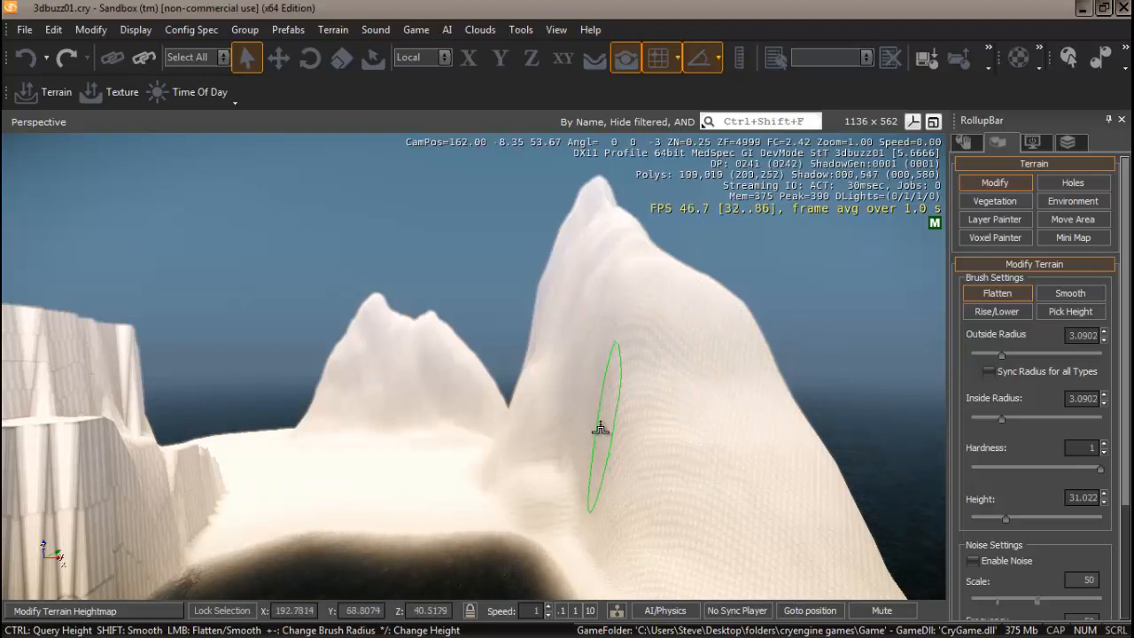
{"action": "right_click_drag", "start_coordinate": [601, 428], "coordinate": [604, 429]}
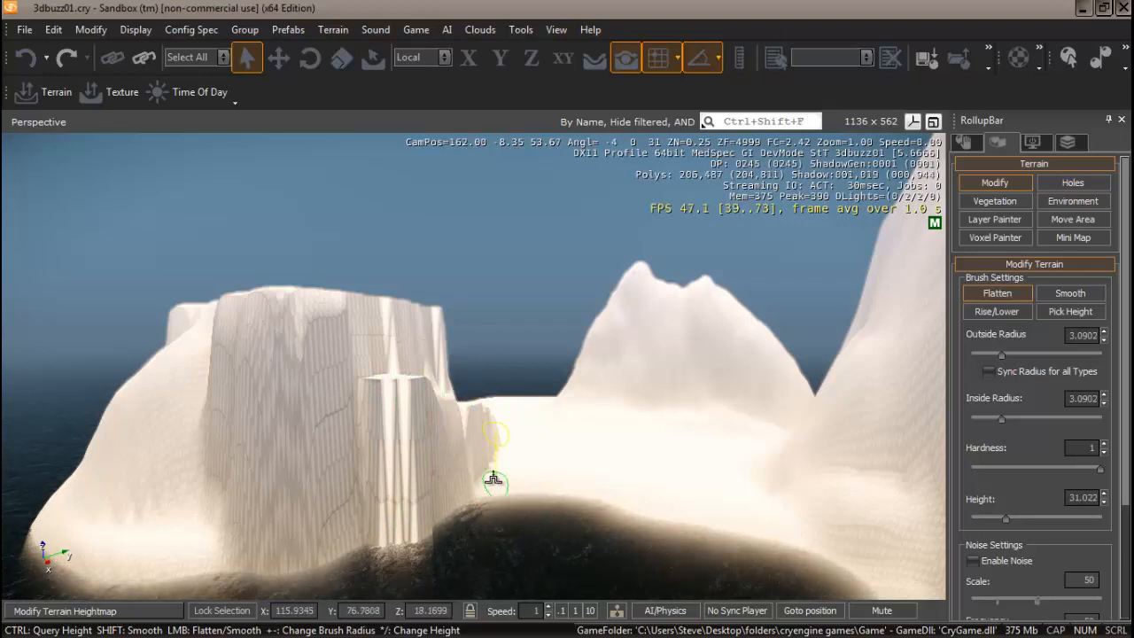
{"action": "key", "text": "ctrl"}
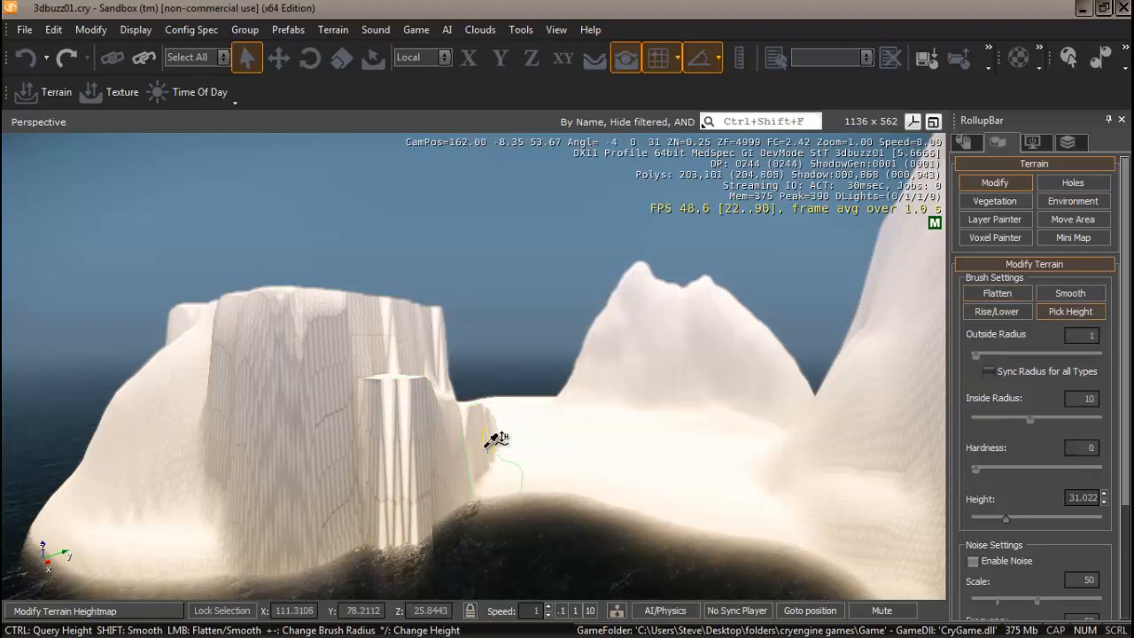
- Pick the 25.844 height from the cliff's lower side near the beach and flatten a low stepped ledge along the cliff base
{"action": "left_click", "coordinate": [487, 449], "text": "ctrl"}
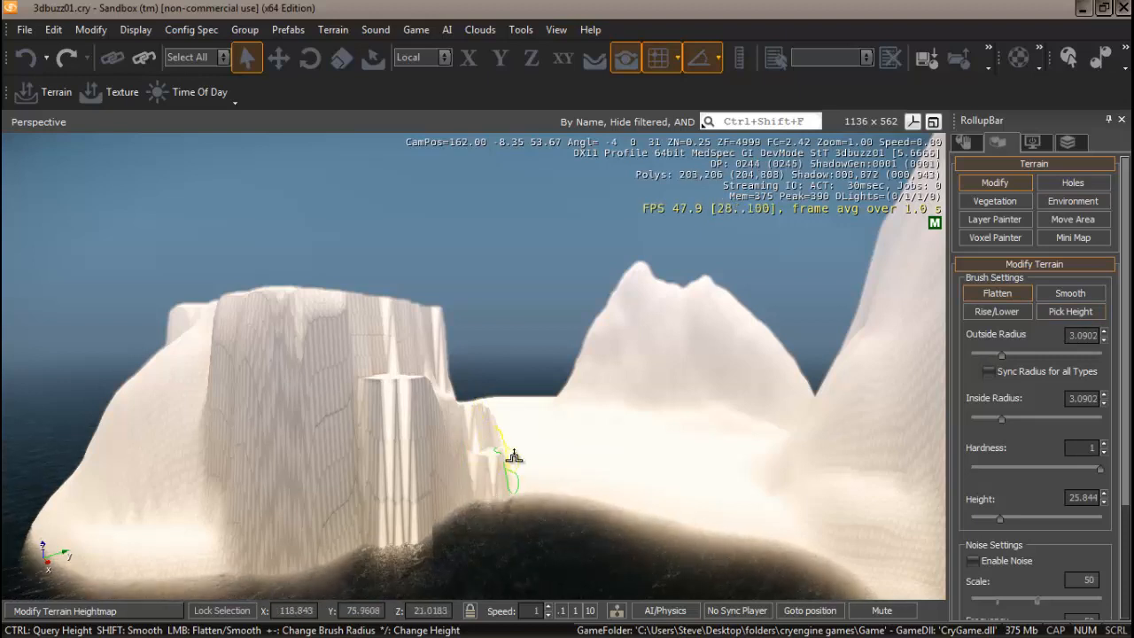
{"action": "key", "text": "w"}
{"action": "mouse_move", "coordinate": [516, 513]}
{"action": "right_mouse_down"}
{"action": "mouse_move", "coordinate": [500, 516]}
{"action": "mouse_move", "coordinate": [516, 511]}
{"action": "right_mouse_up"}
{"action": "key", "text": "d"}
{"action": "mouse_move", "coordinate": [499, 542]}
{"action": "left_mouse_down"}
{"action": "mouse_move", "coordinate": [505, 483]}
{"action": "mouse_move", "coordinate": [562, 537]}
{"action": "mouse_move", "coordinate": [541, 538]}
{"action": "mouse_move", "coordinate": [599, 545]}
{"action": "mouse_move", "coordinate": [733, 525]}
{"action": "left_mouse_up"}
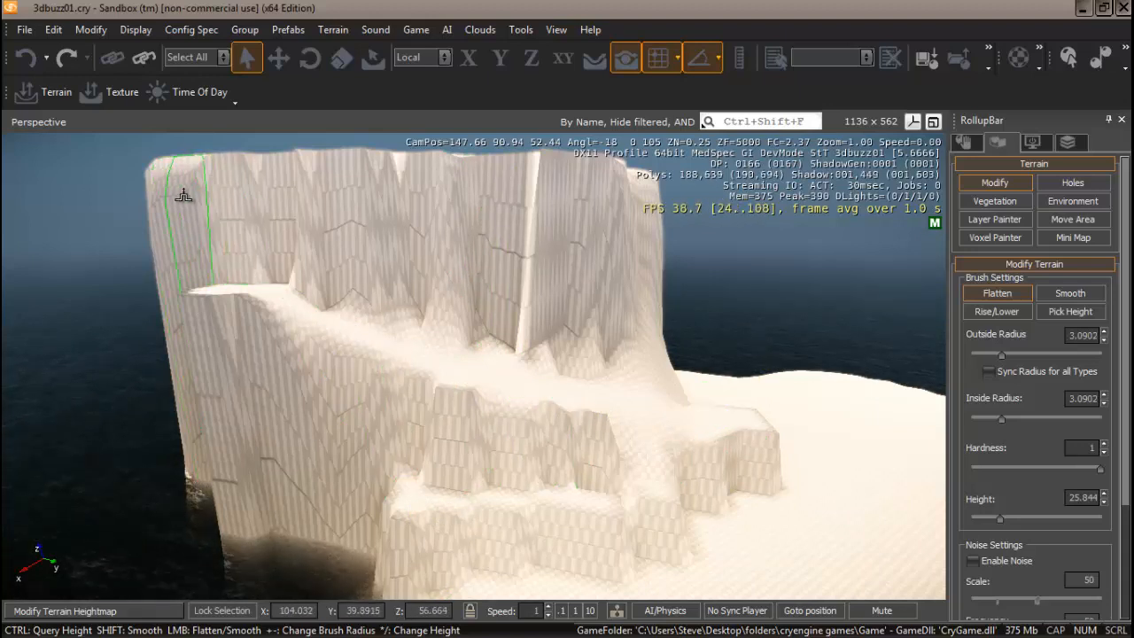
- Examine the twin-peaked mountain and the taller ridged mountain across the beach from the carved cliff
{"action": "right_click_drag", "start_coordinate": [843, 468], "coordinate": [847, 467]}
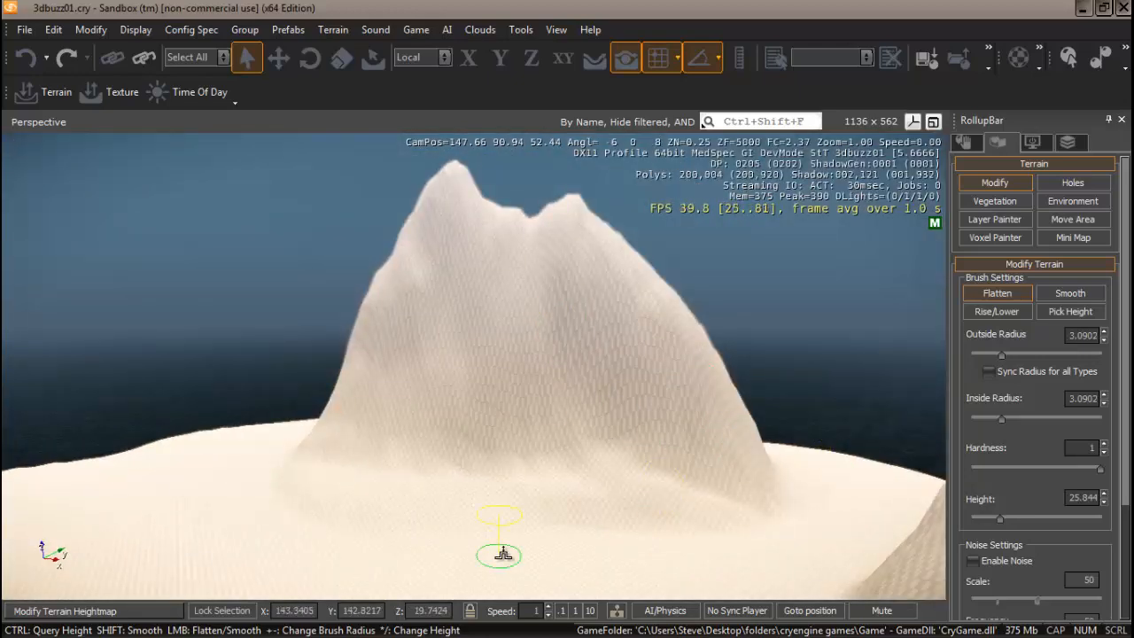
{"action": "right_click_drag", "start_coordinate": [503, 553], "coordinate": [503, 554]}
{"action": "key", "text": "s"}
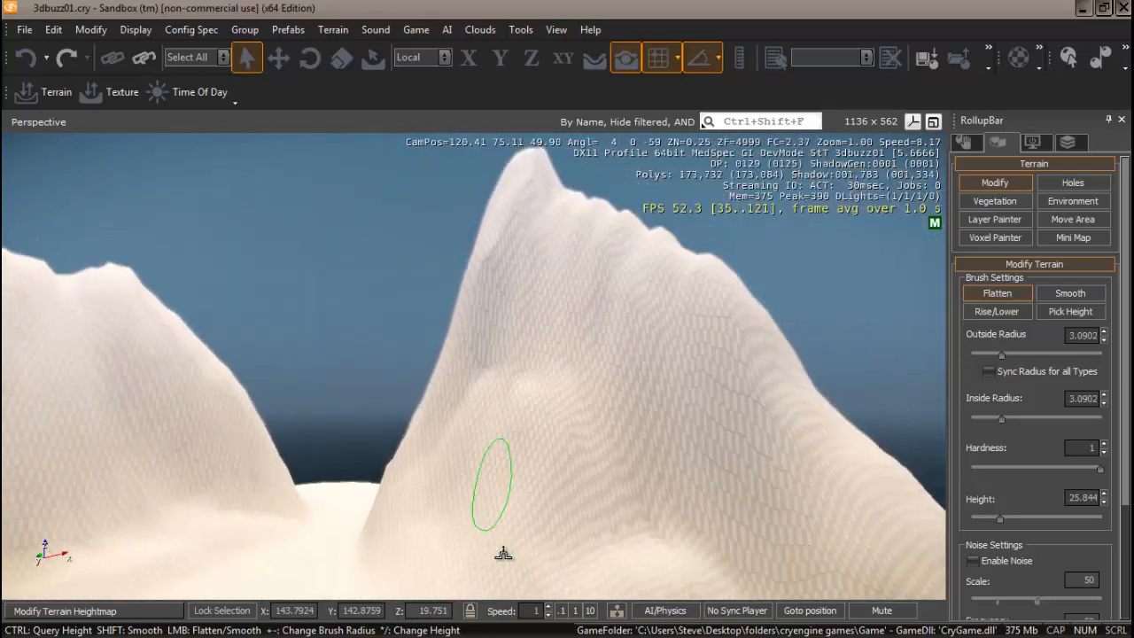
{"action": "key", "text": "d"}
{"action": "right_click_drag", "start_coordinate": [502, 554], "coordinate": [501, 554]}
{"action": "key", "text": "s"}
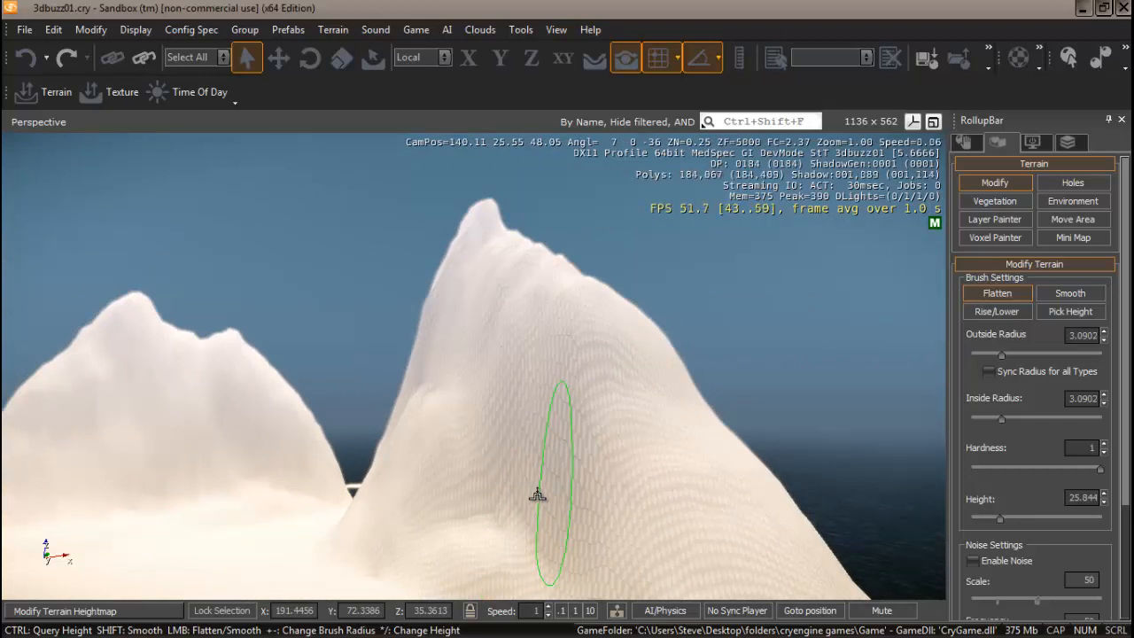
{"action": "right_click_drag", "start_coordinate": [523, 489], "coordinate": [522, 491]}
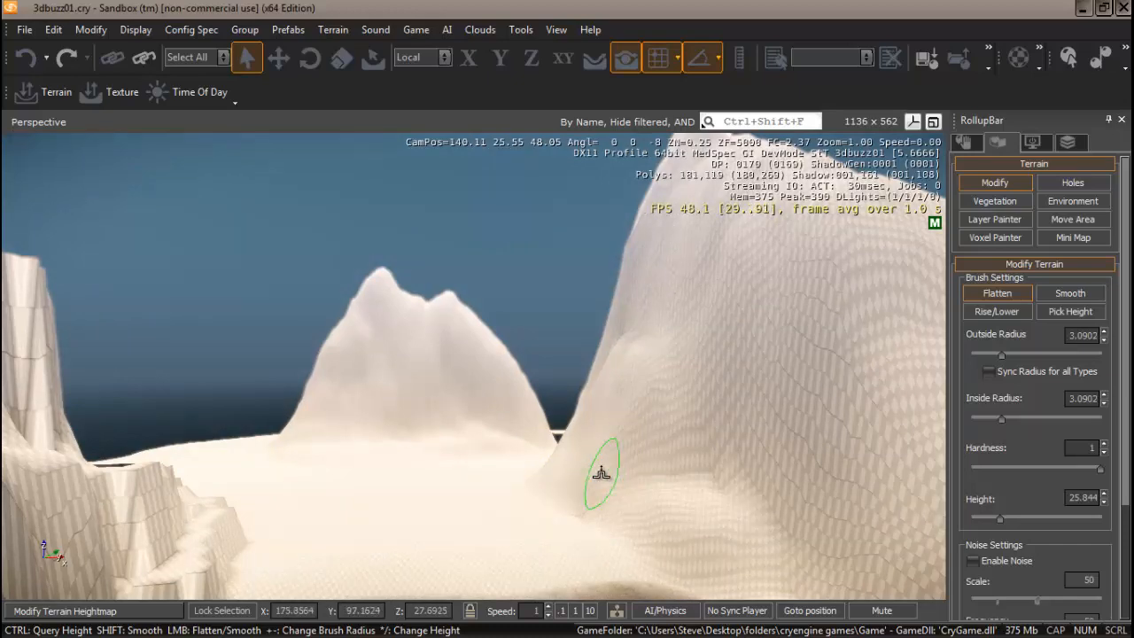
{"action": "right_click_drag", "start_coordinate": [600, 469], "coordinate": [600, 474]}
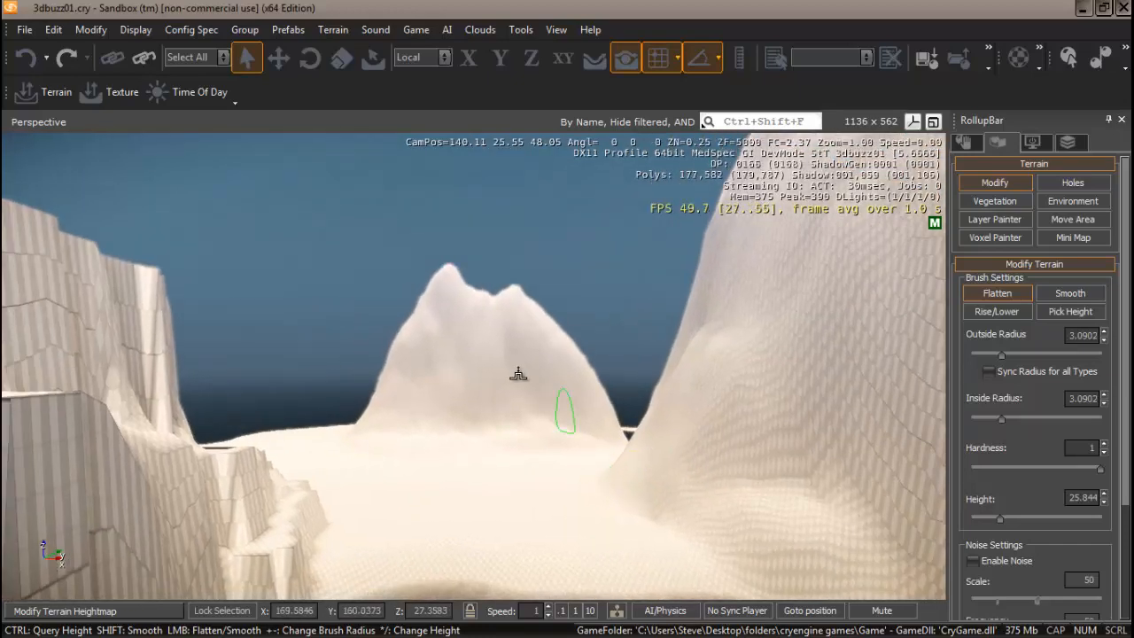